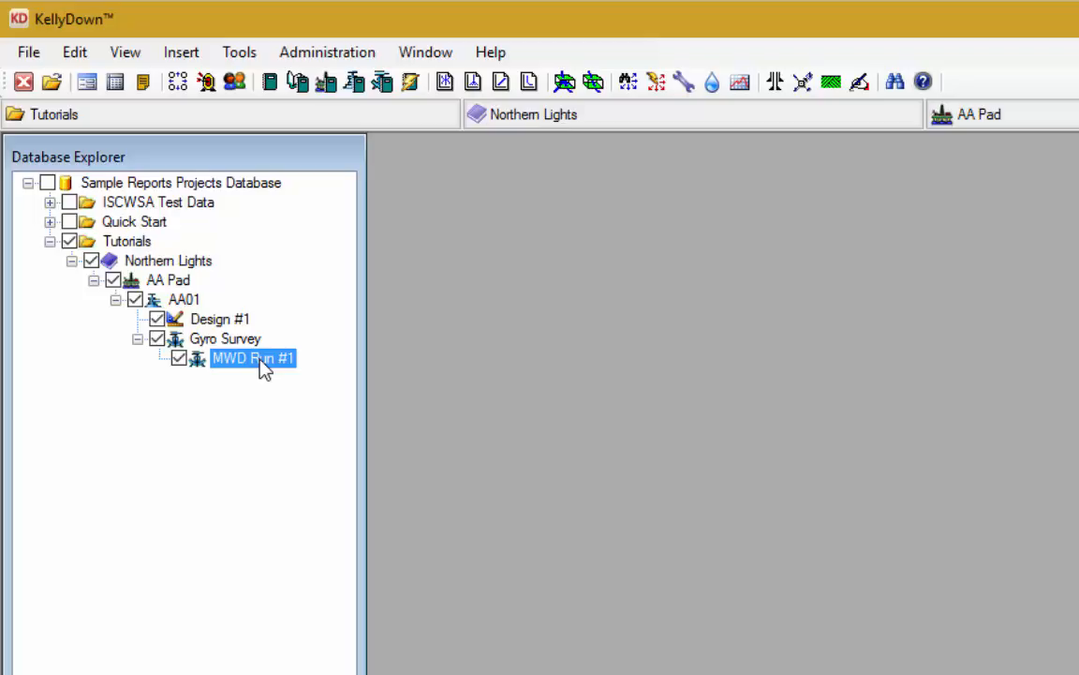
Open the drilling slide sheet for MWD Run #1 with a bit distance of 28.50.
left_click(239, 341)
left_click(255, 366)
right_click(280, 371)
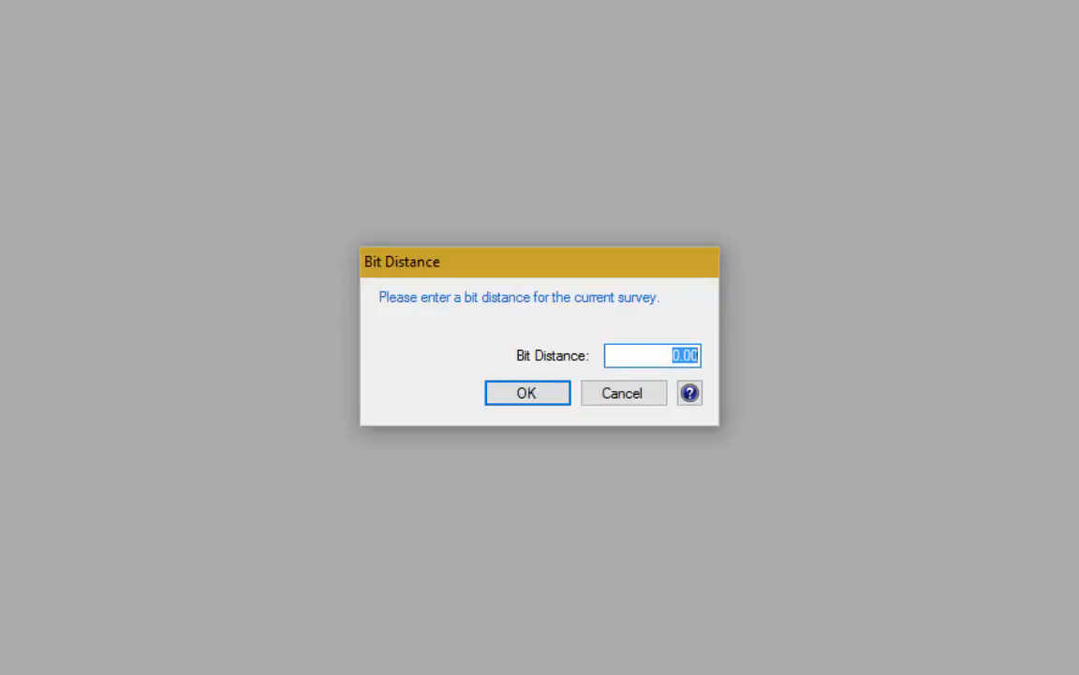
type("28.50")
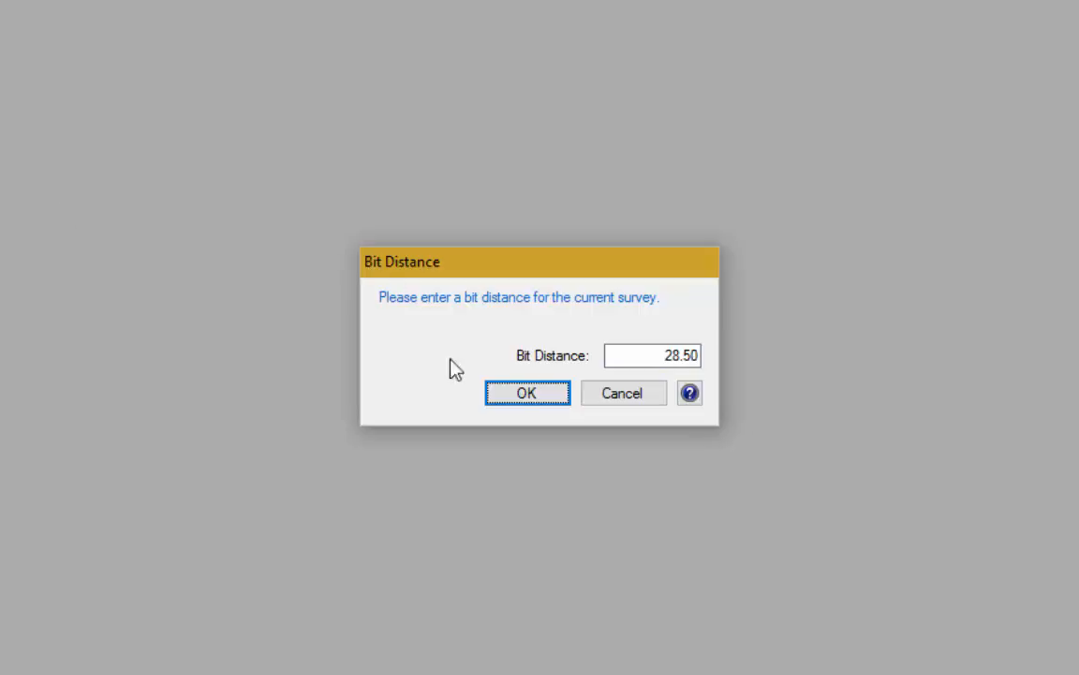
left_click(533, 397)
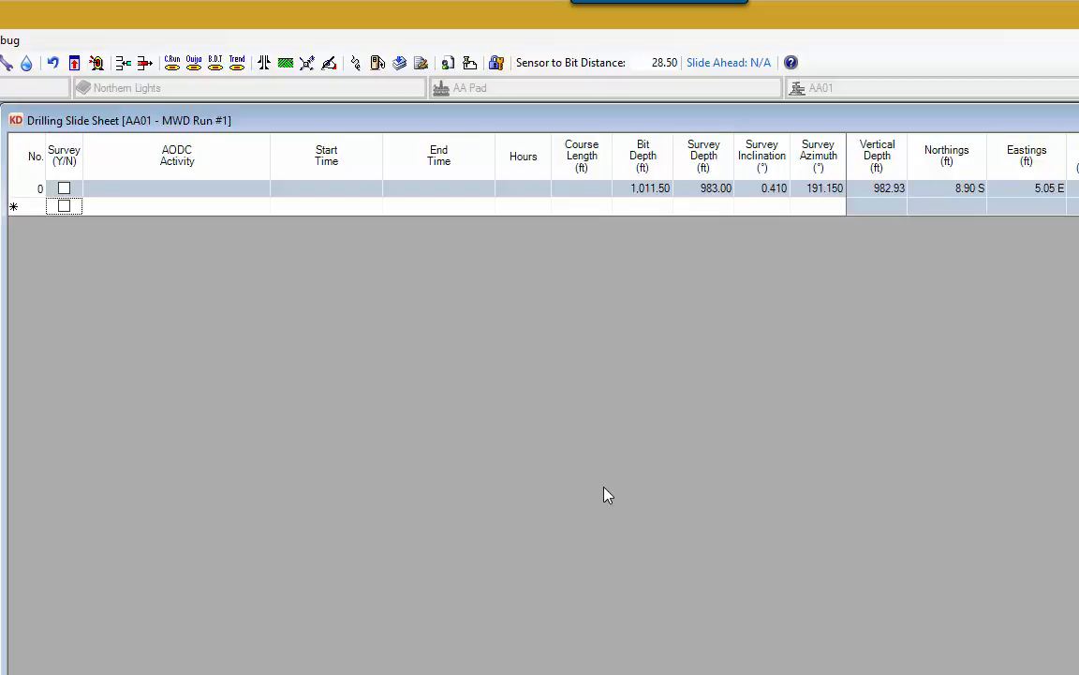
Review and accept the slide sheet's tie-on coordinates, and look through the sheet's columns.
left_click(76, 64)
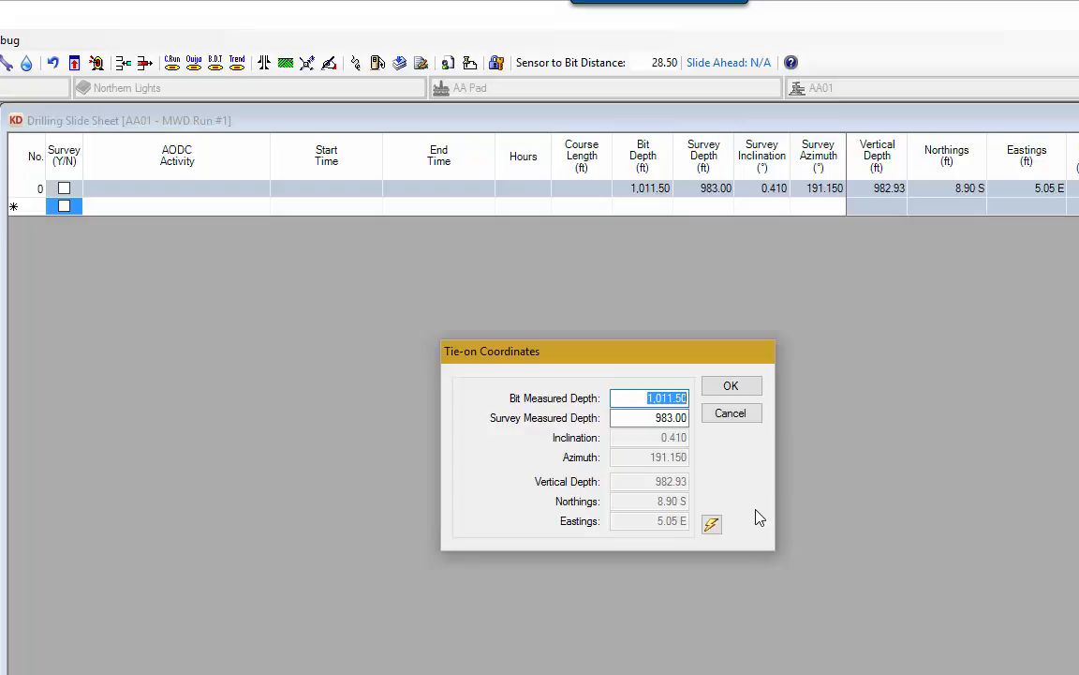
left_click(747, 388)
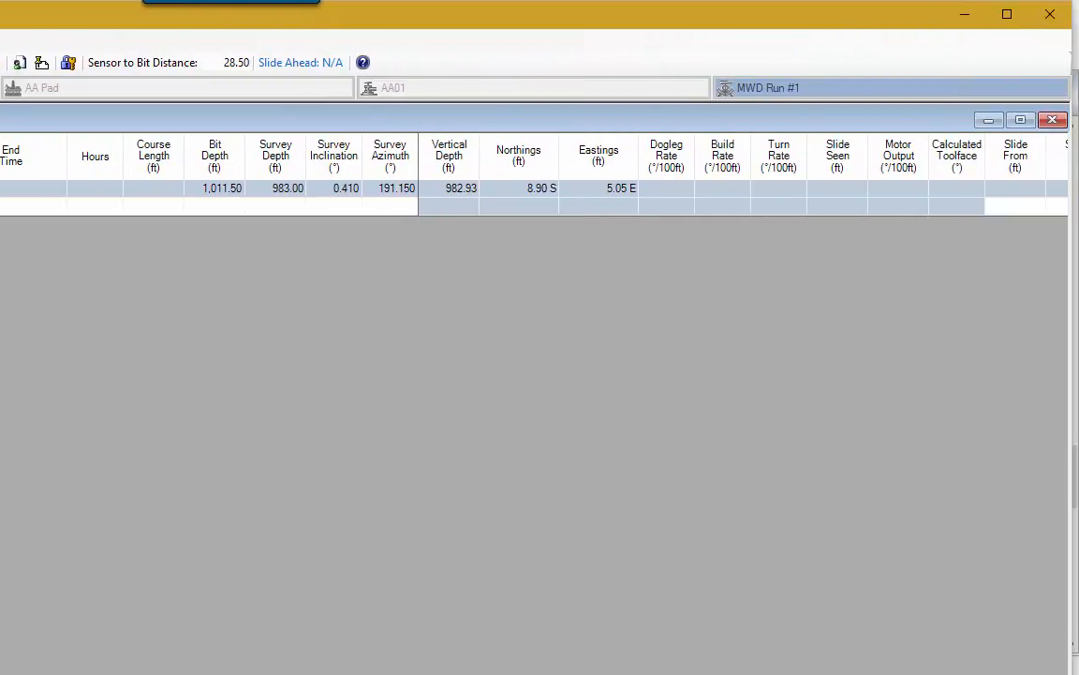
scroll(740, 169, "right", 6)
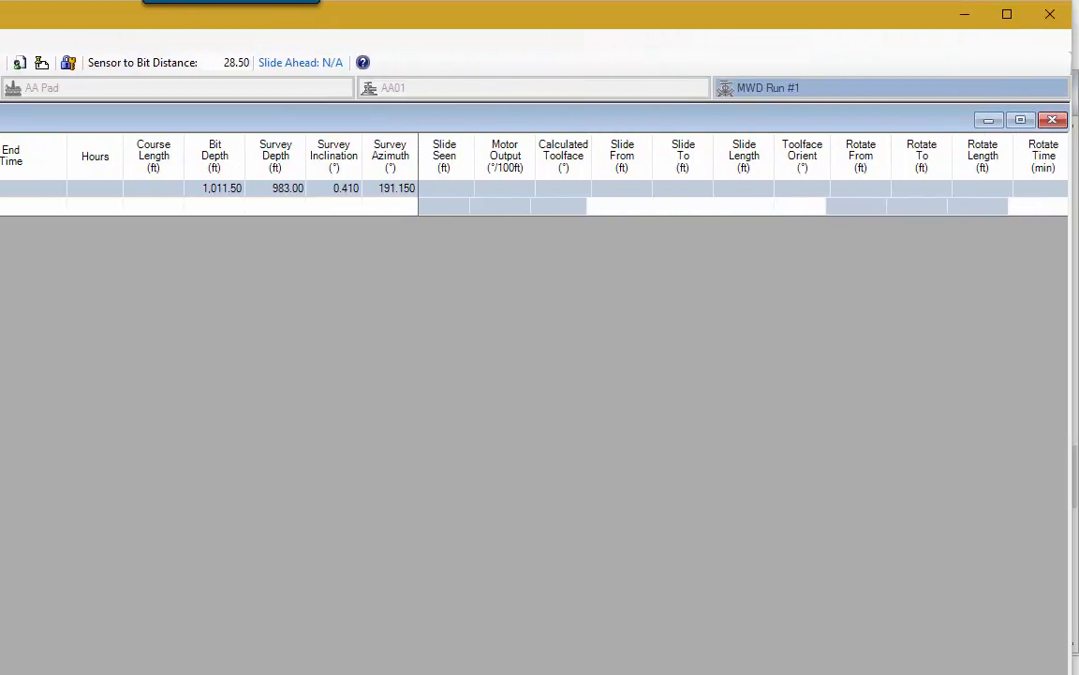
scroll(740, 169, "left", 6)
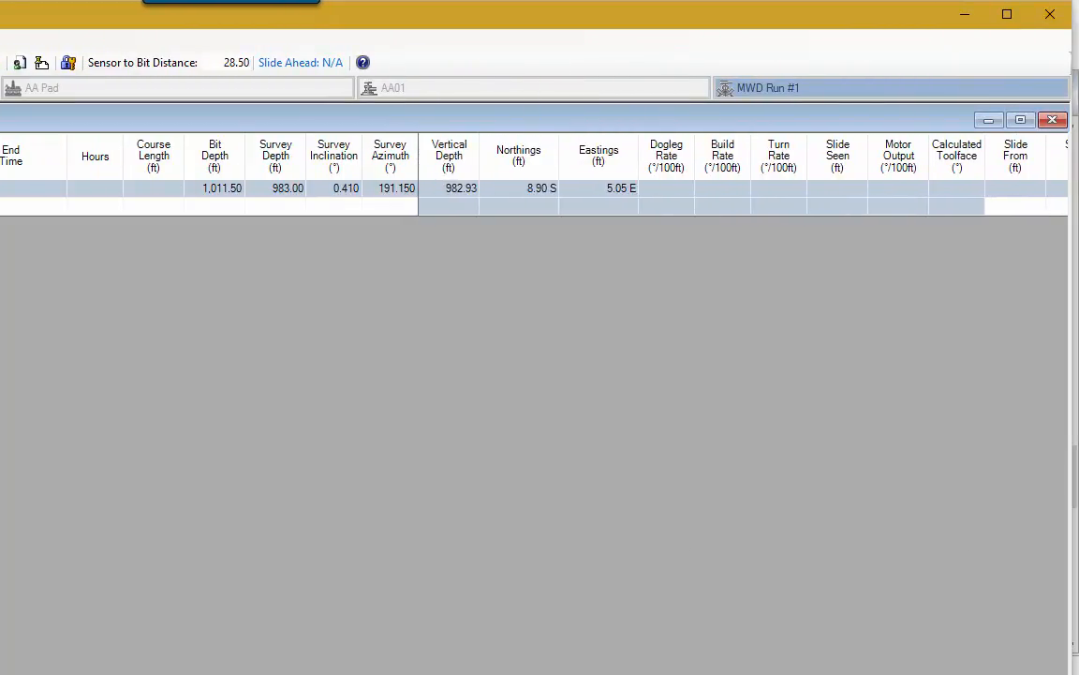
scroll(740, 168, "right", 3)
scroll(740, 168, "left", 3)
Freeze the slide sheet at the Survey Depth column and check how the remaining columns move.
left_click(276, 152)
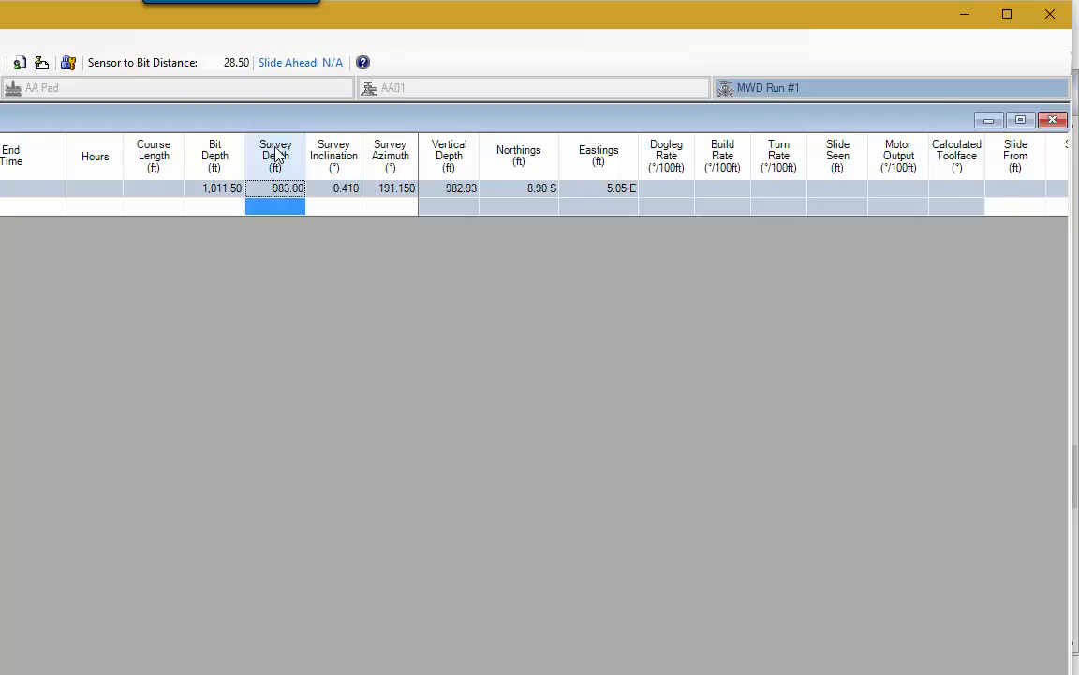
right_click(276, 152)
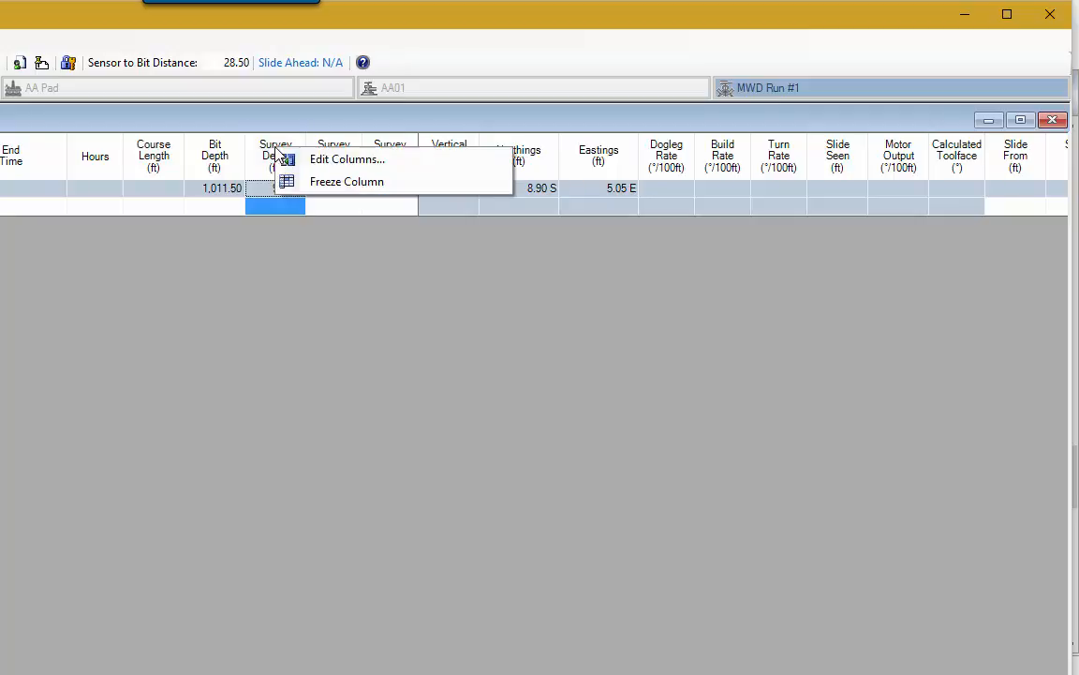
left_click(346, 183)
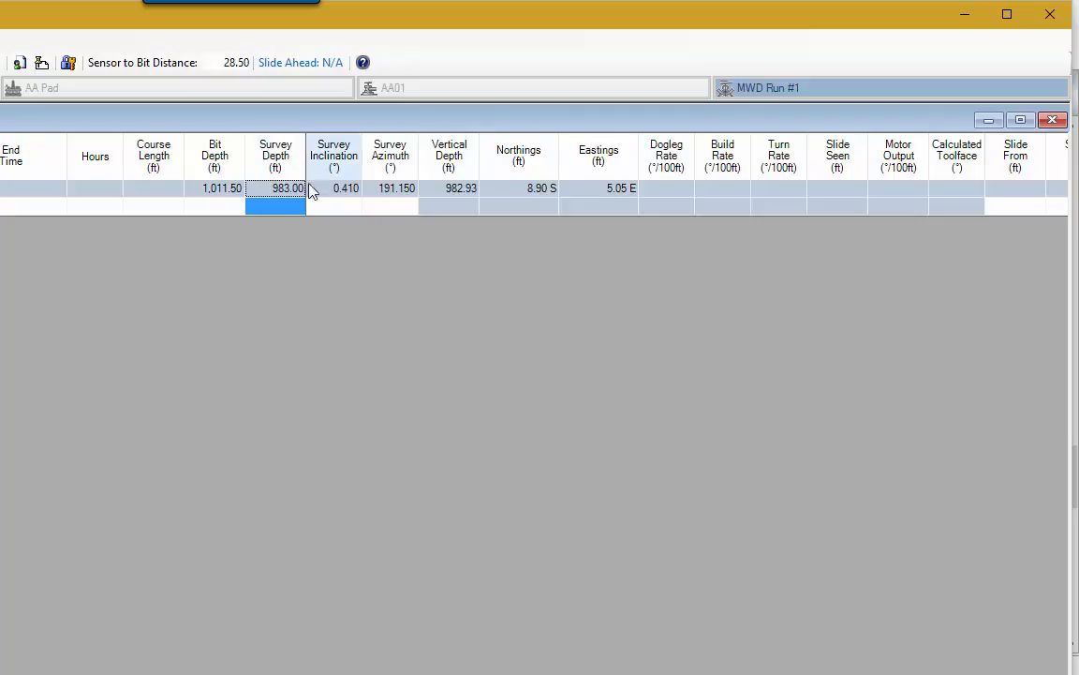
scroll(688, 178, "right", 3)
scroll(688, 178, "left", 3)
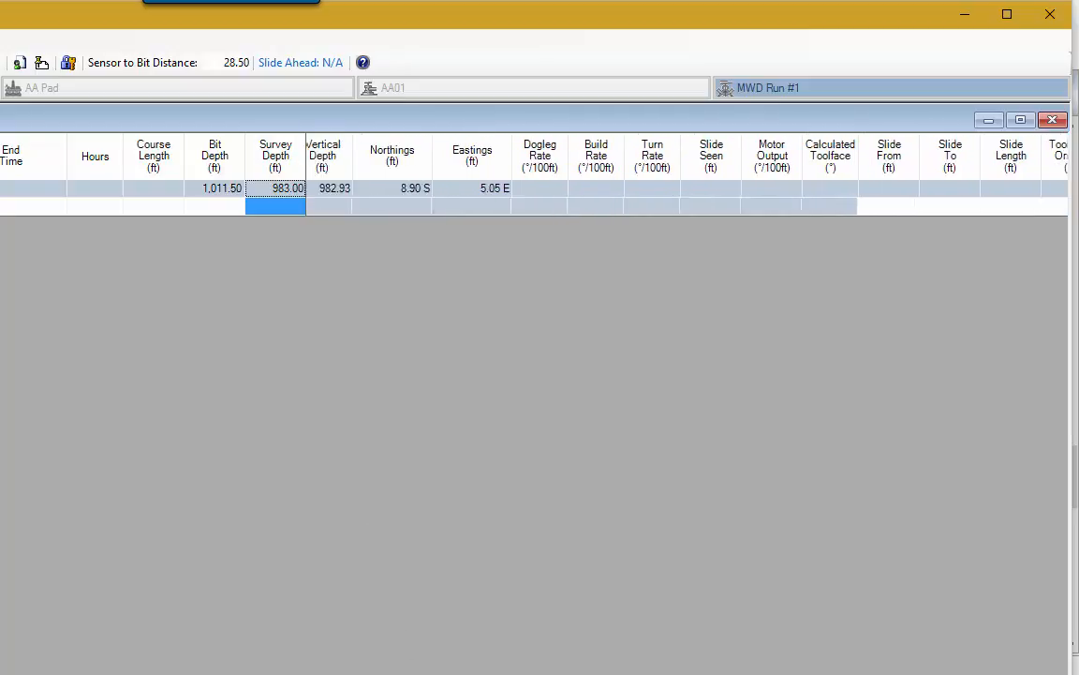
scroll(674, 178, "right", 3)
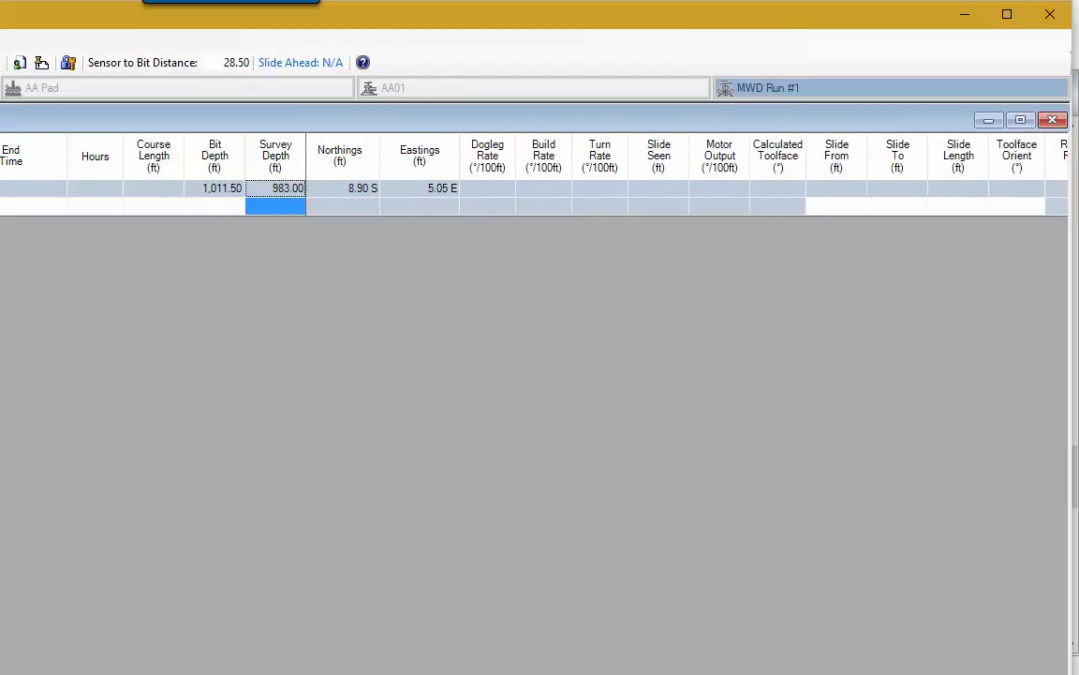
scroll(675, 178, "left", 3)
scroll(675, 178, "right", 3)
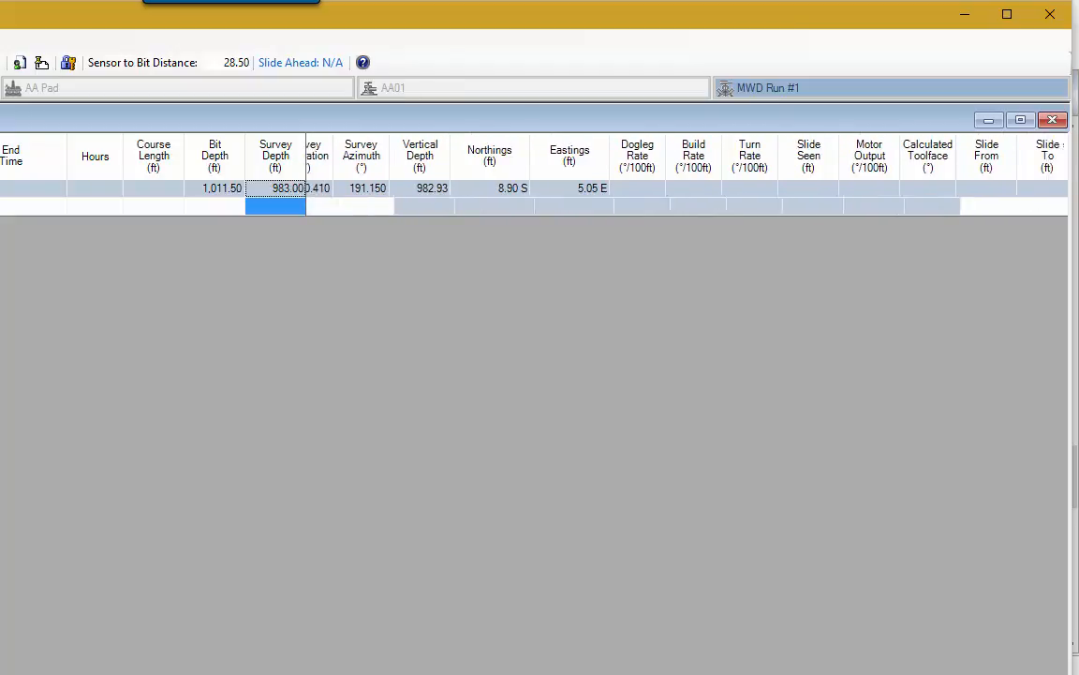
scroll(674, 178, "left", 4)
scroll(674, 178, "right", 1)
scroll(675, 178, "left", 1)
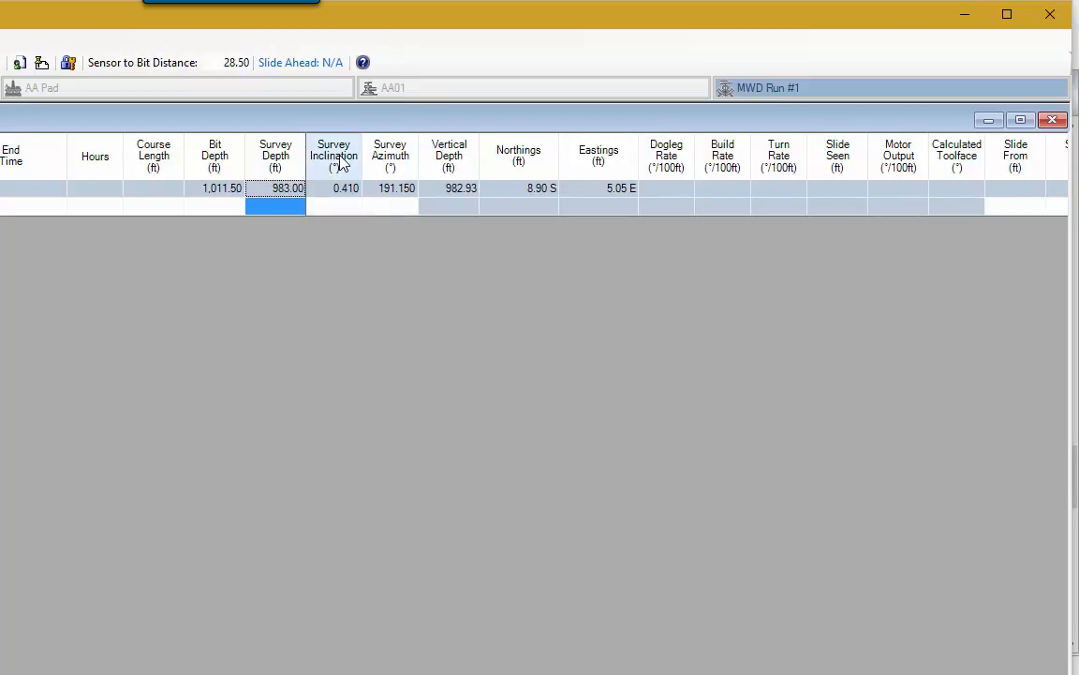
Edit the slide sheet's columns, adding Moving Average Output and Slide Percent to the selected fields.
right_click(339, 157)
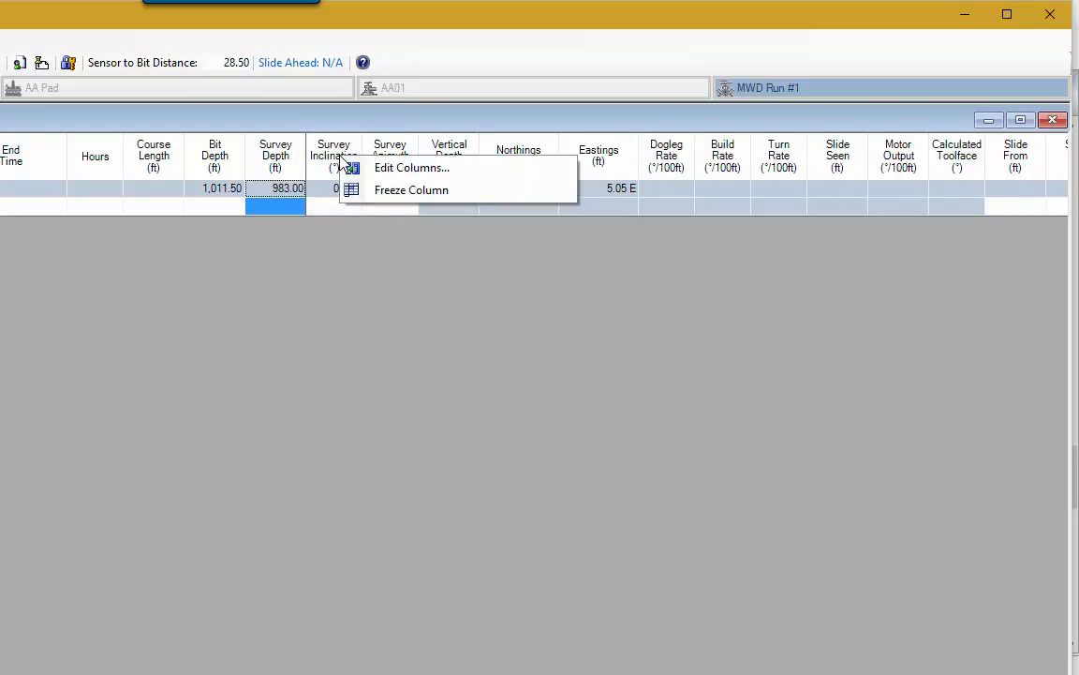
left_click(450, 174)
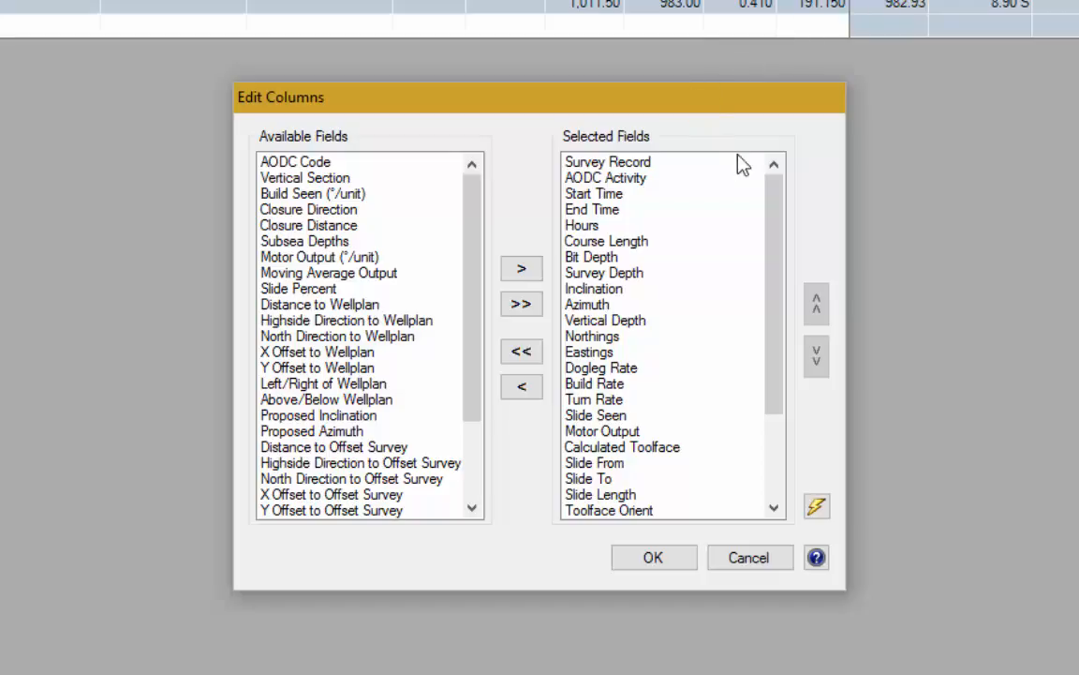
left_click(819, 511)
left_click_drag(778, 357, 733, 412)
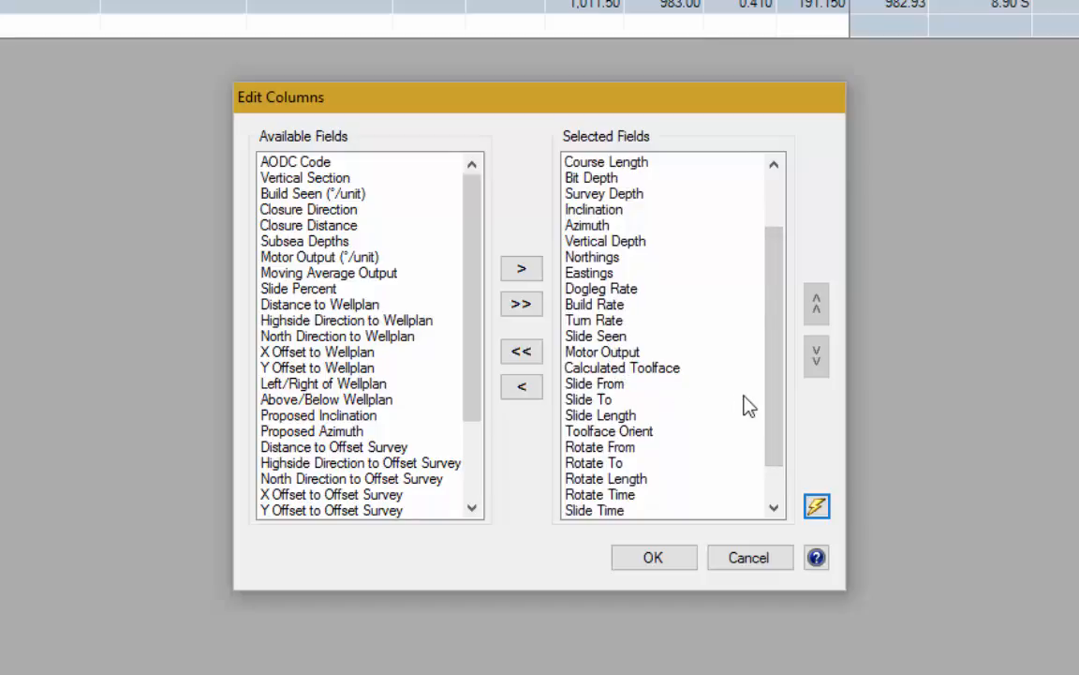
left_click(310, 274)
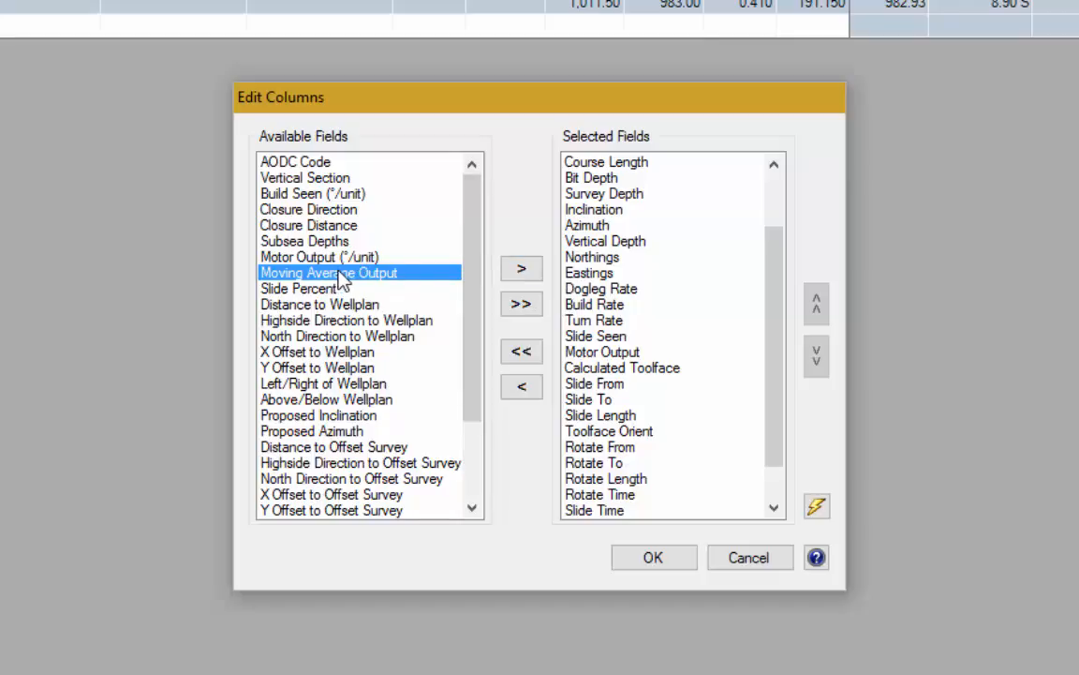
left_click(327, 292, "ctrl")
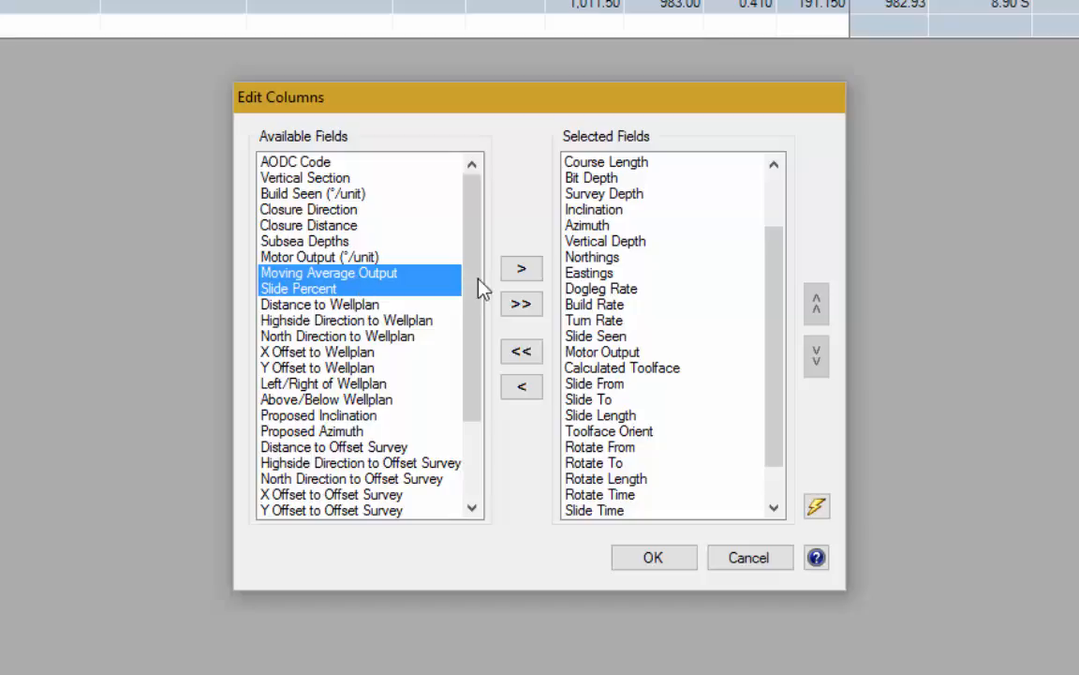
left_click(523, 273)
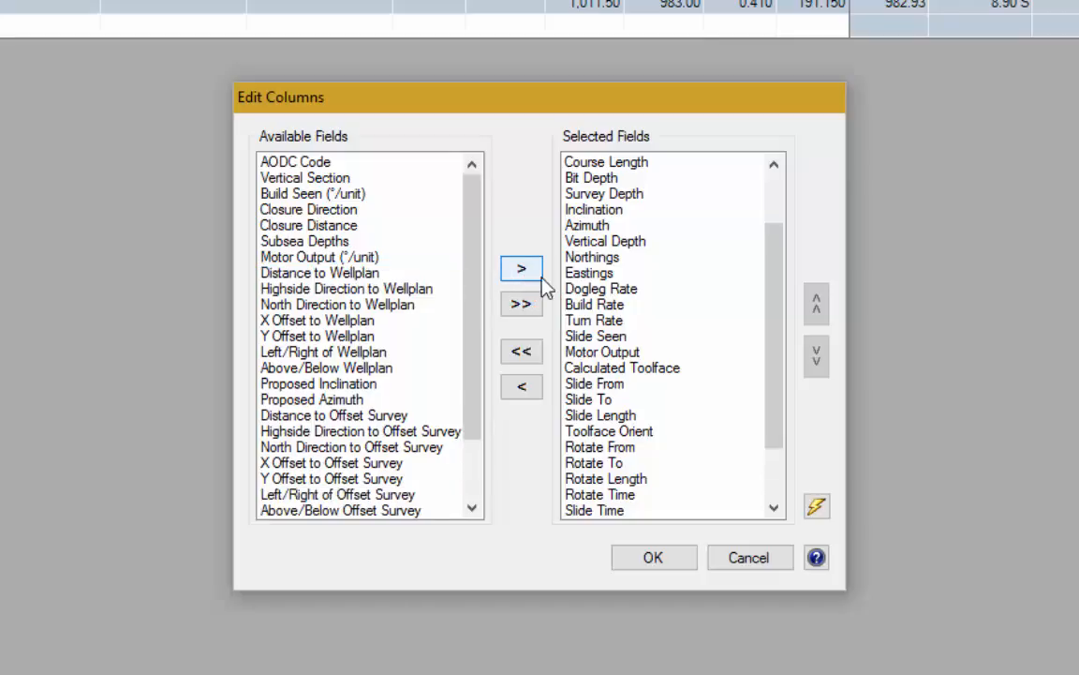
Move Moving Average Output and Slide Percent together up the selected fields to directly below Motor Output.
left_click_drag(773, 424, 775, 501)
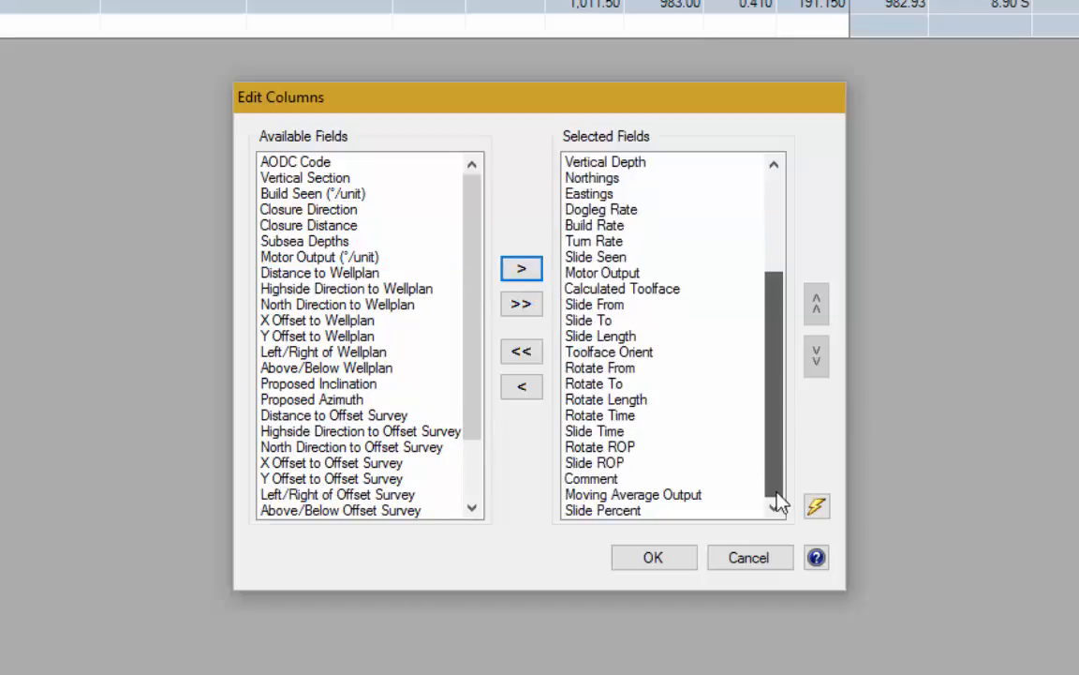
left_click(630, 511)
left_click(633, 496, "shift")
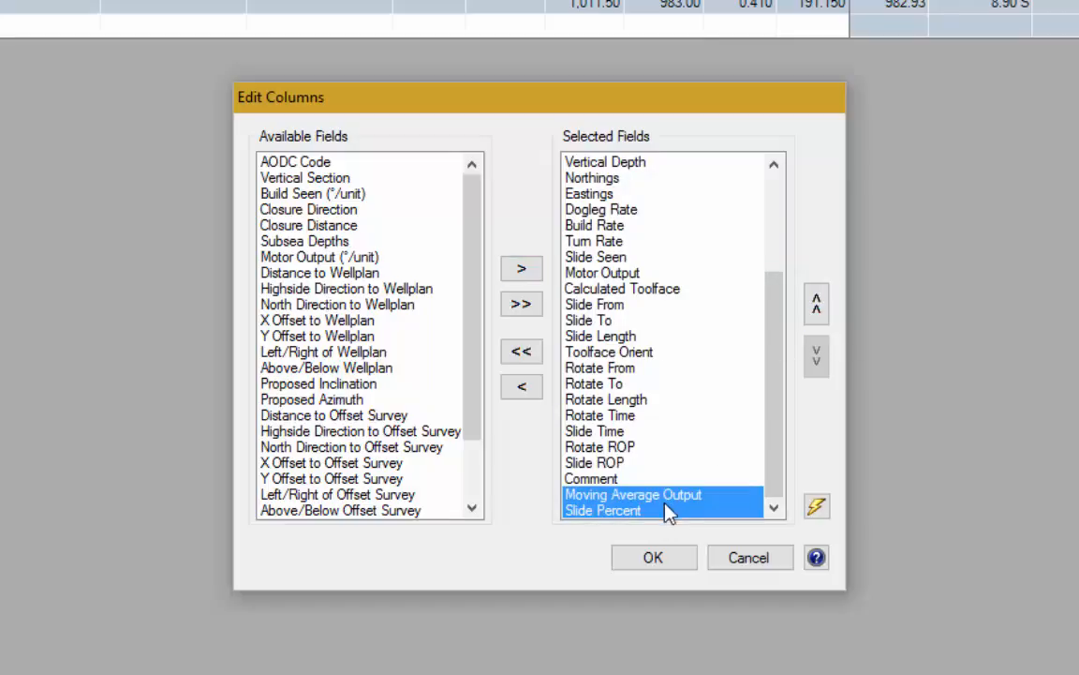
left_click(818, 306)
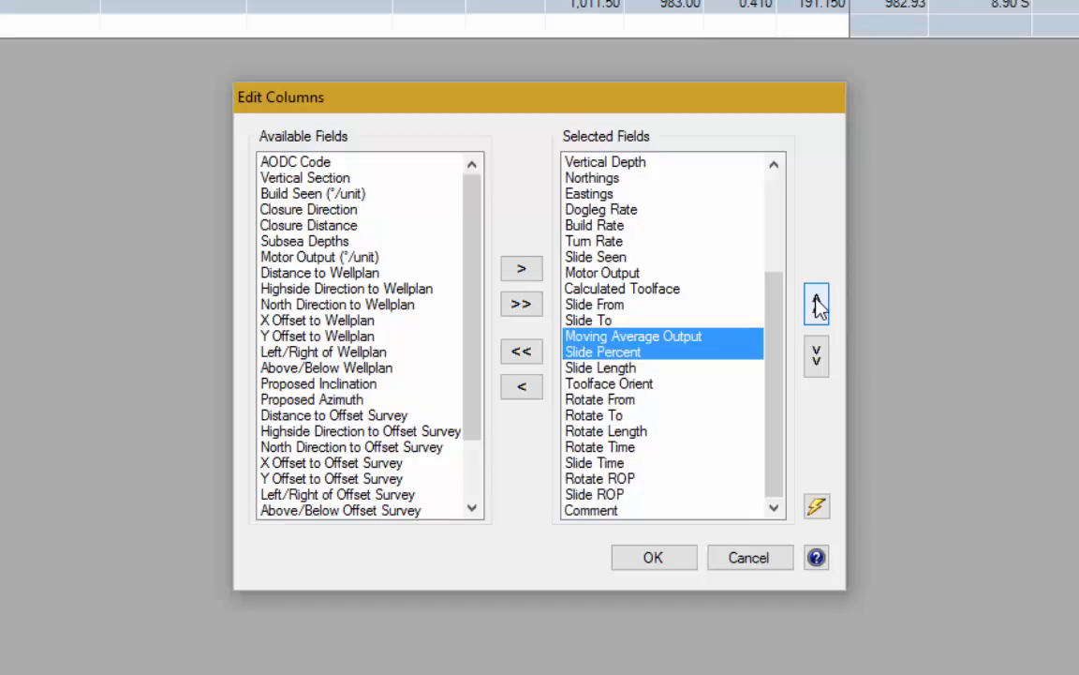
left_click(818, 306)
left_click(818, 306)
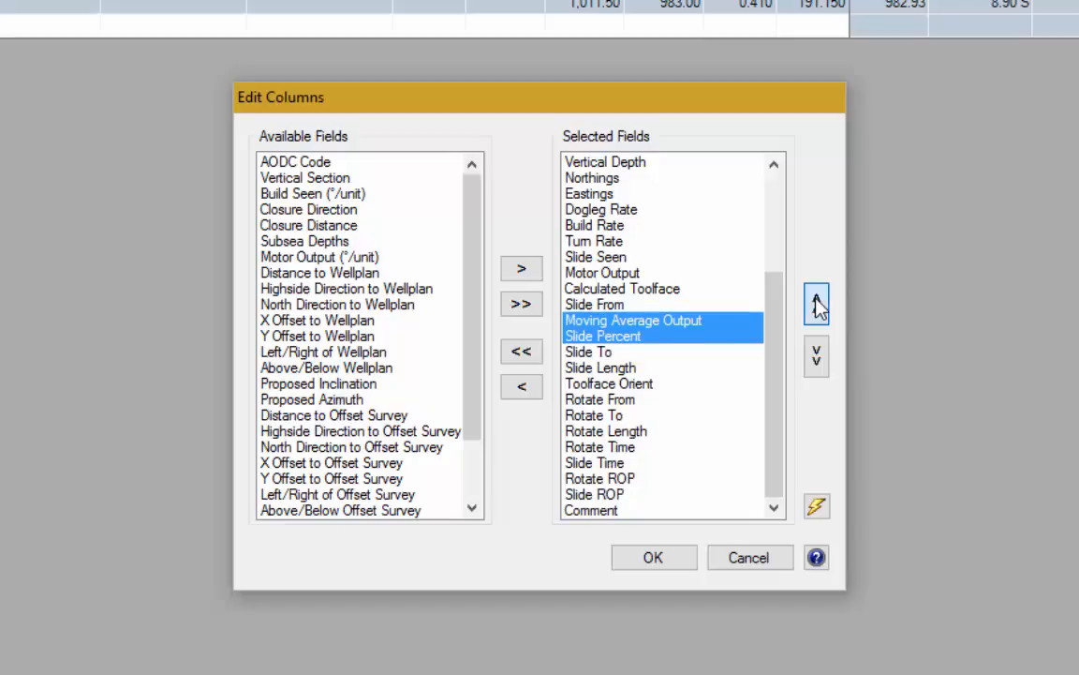
left_click(818, 306)
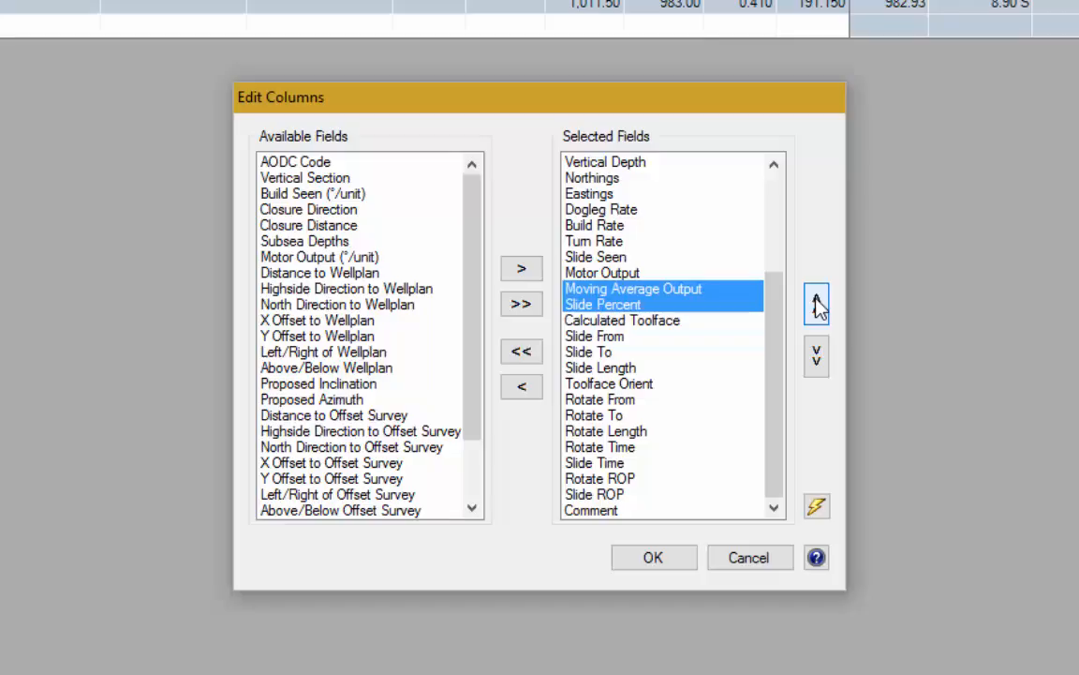
Move Slide Percent down to directly below Slide Length and apply the column layout.
left_click(698, 289)
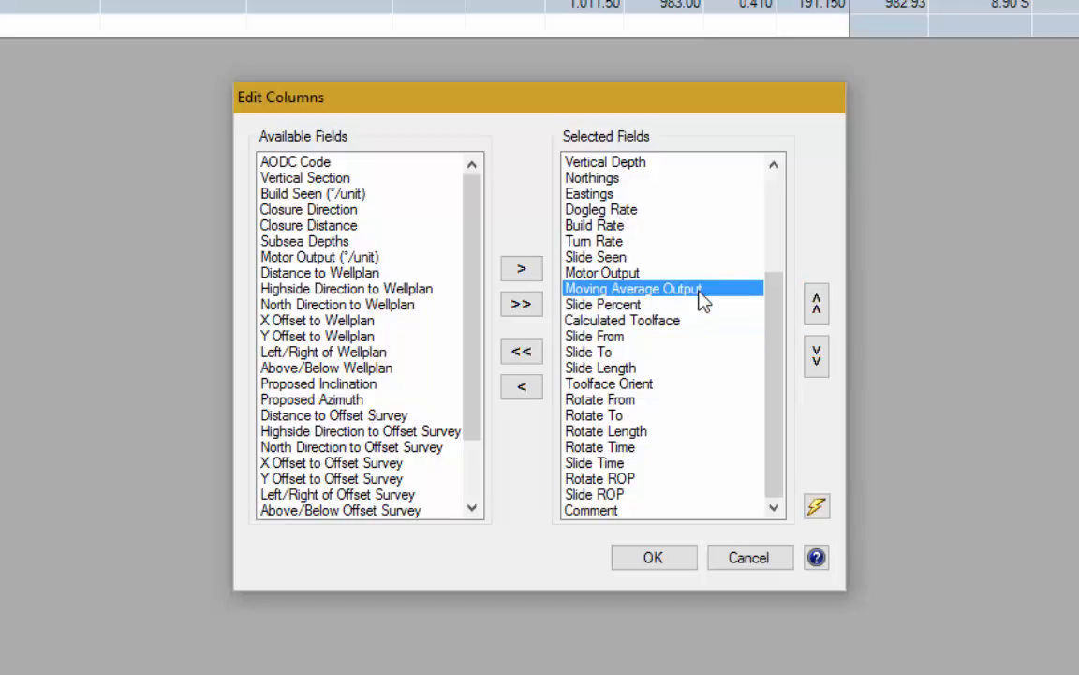
left_click(639, 305)
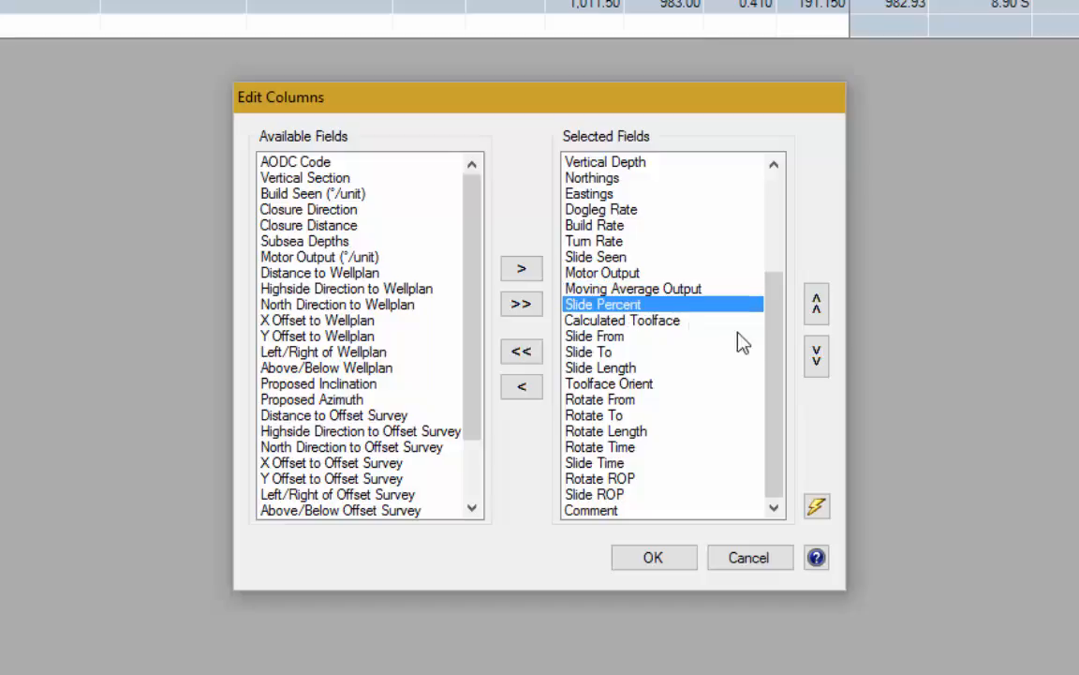
left_click(815, 355)
left_click(816, 355)
left_click(816, 355)
left_click(817, 356)
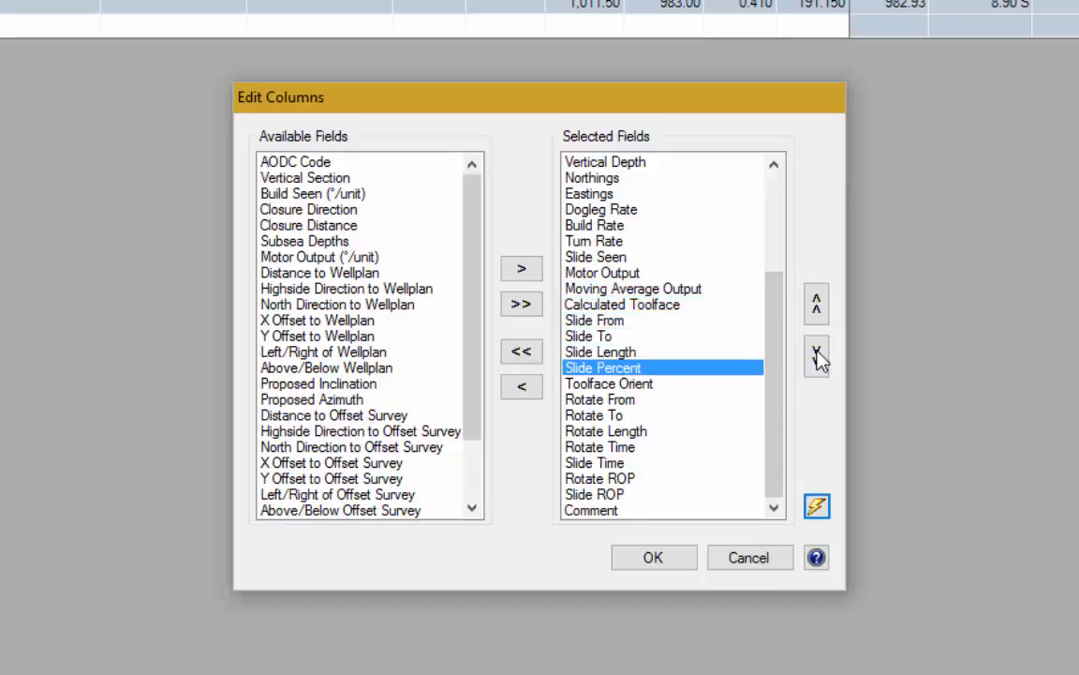
left_click(656, 559)
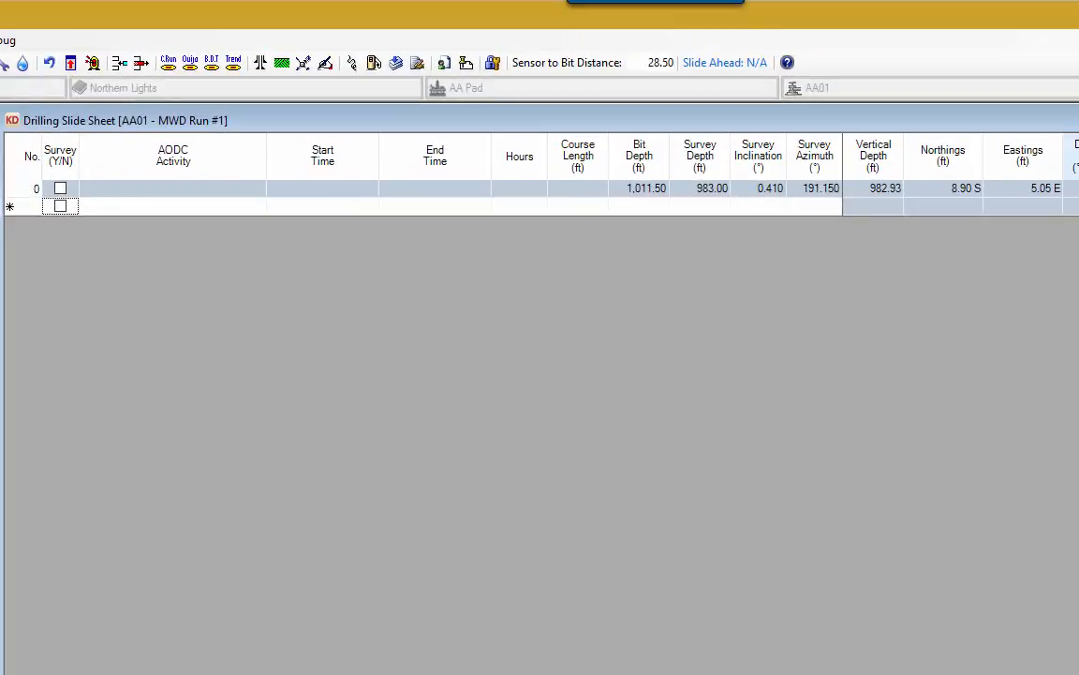
Add a new slide record with Standby as its AODC activity.
left_click(225, 191)
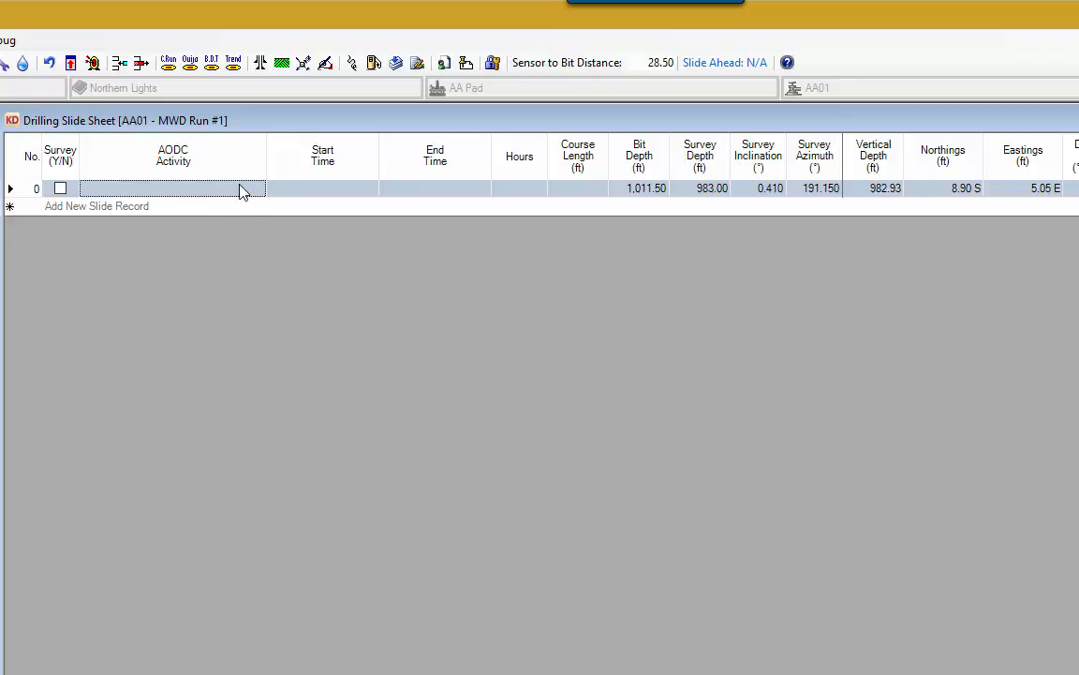
left_click(240, 207)
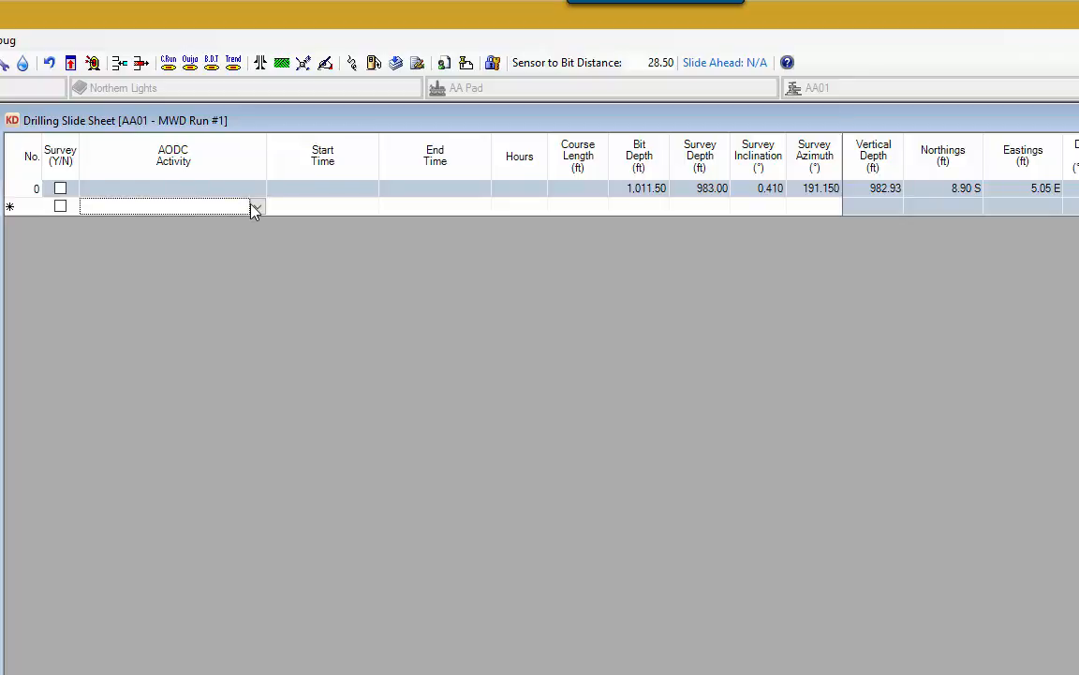
left_click(260, 207)
type("sh")
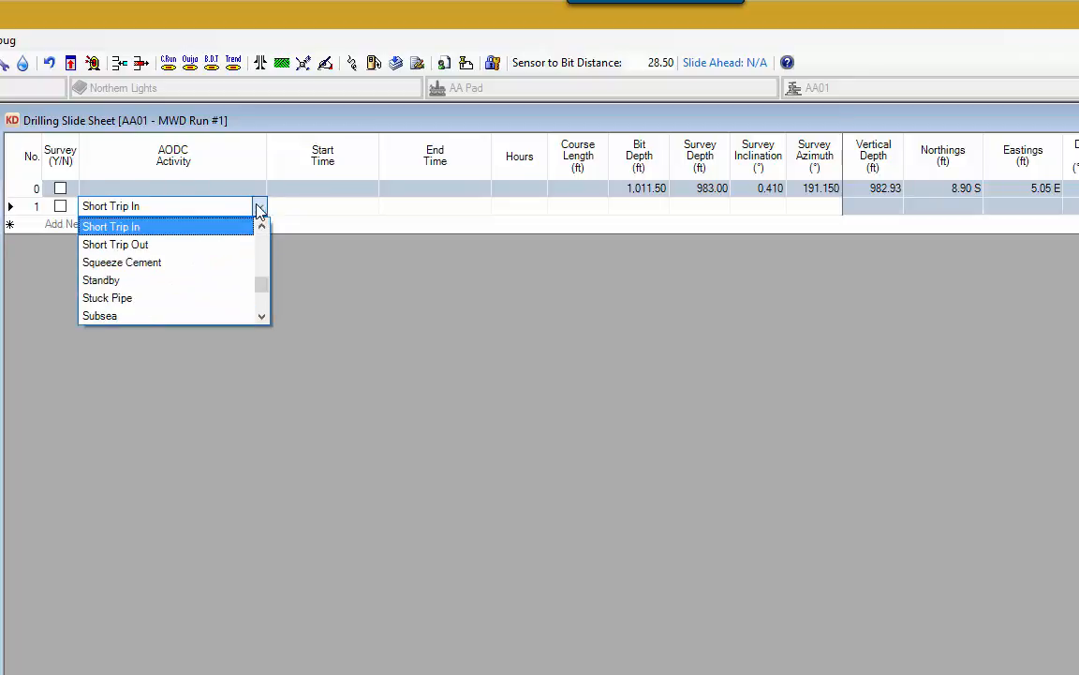
left_click(134, 286)
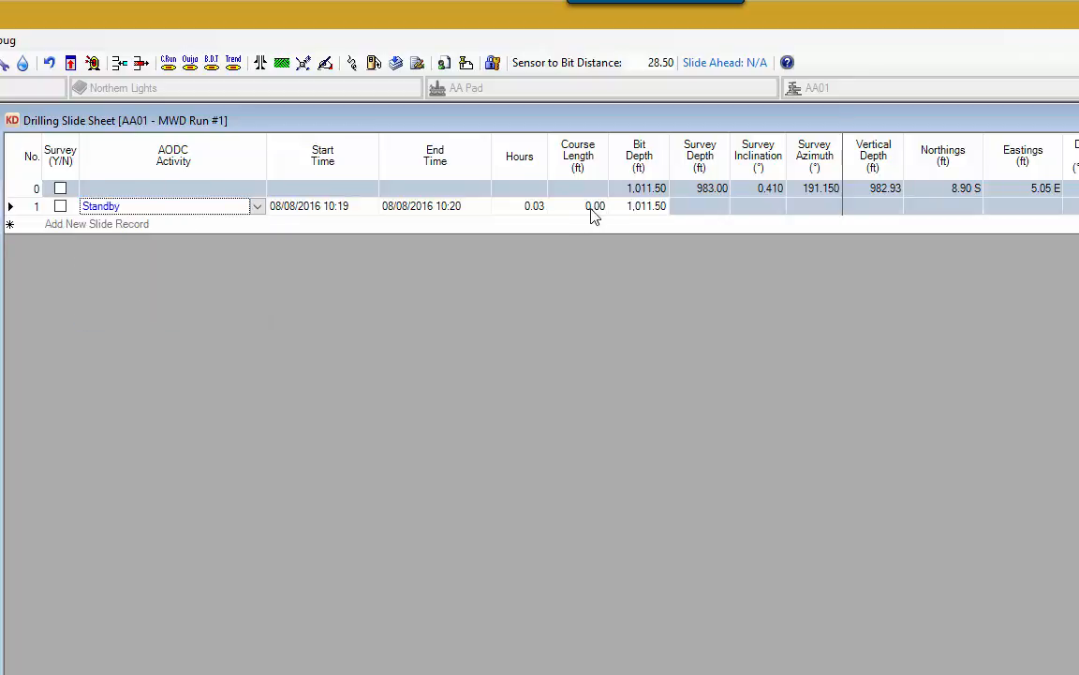
Set the Standby record's start time to 07/08/2016 10:00.
left_click(353, 210)
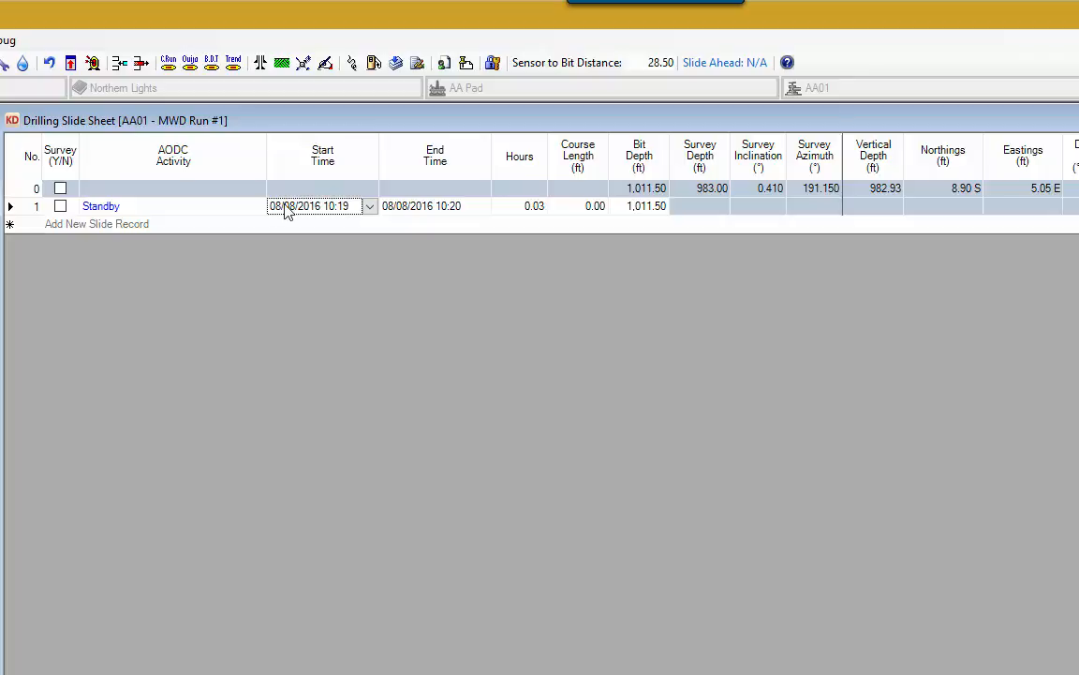
left_click(371, 207)
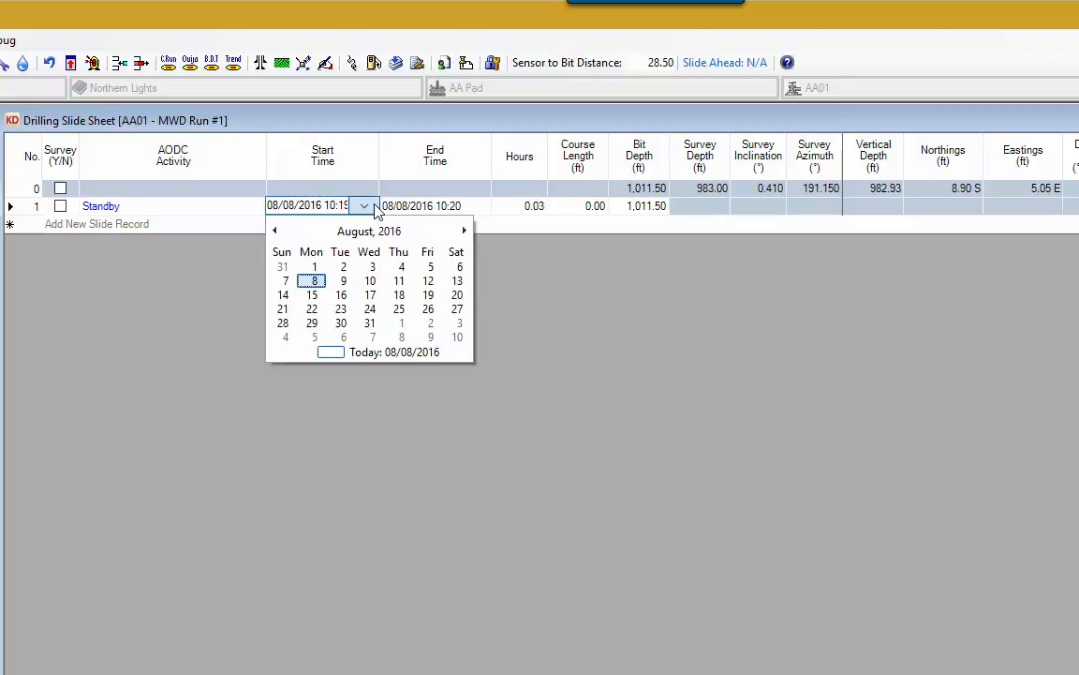
left_click(285, 283)
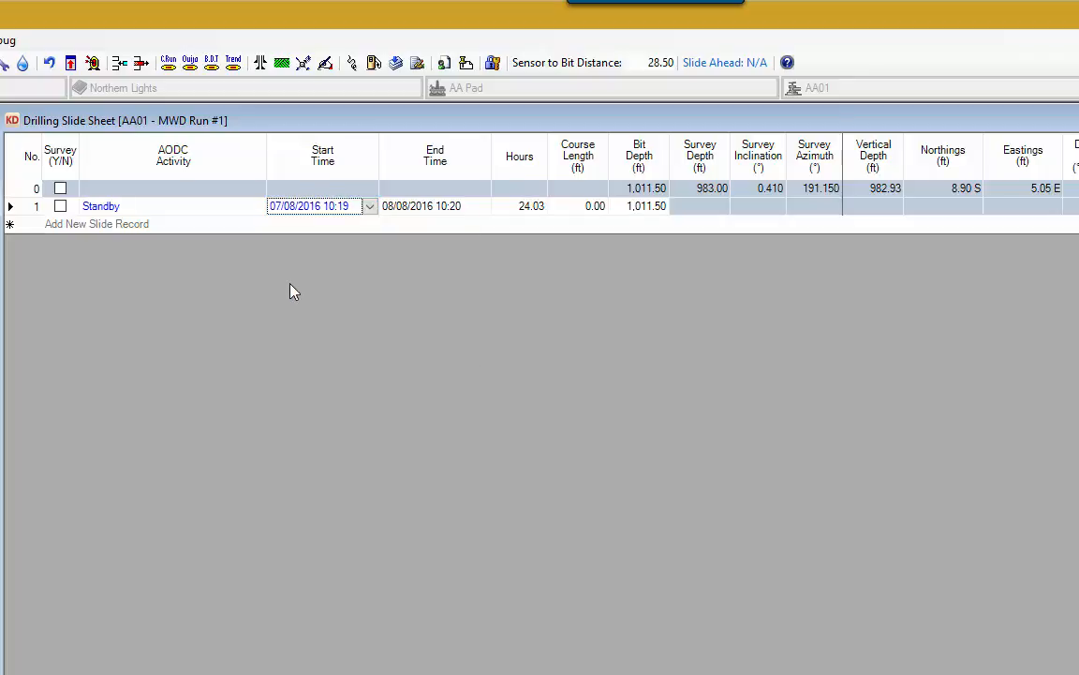
left_click(345, 208)
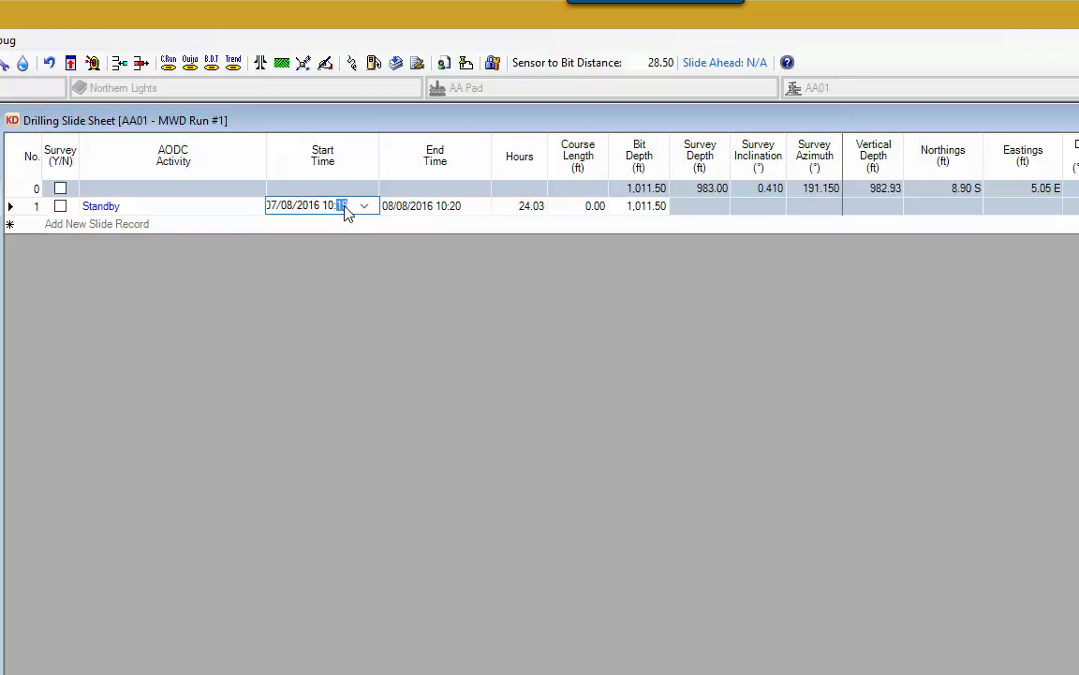
type("00")
left_click(469, 210)
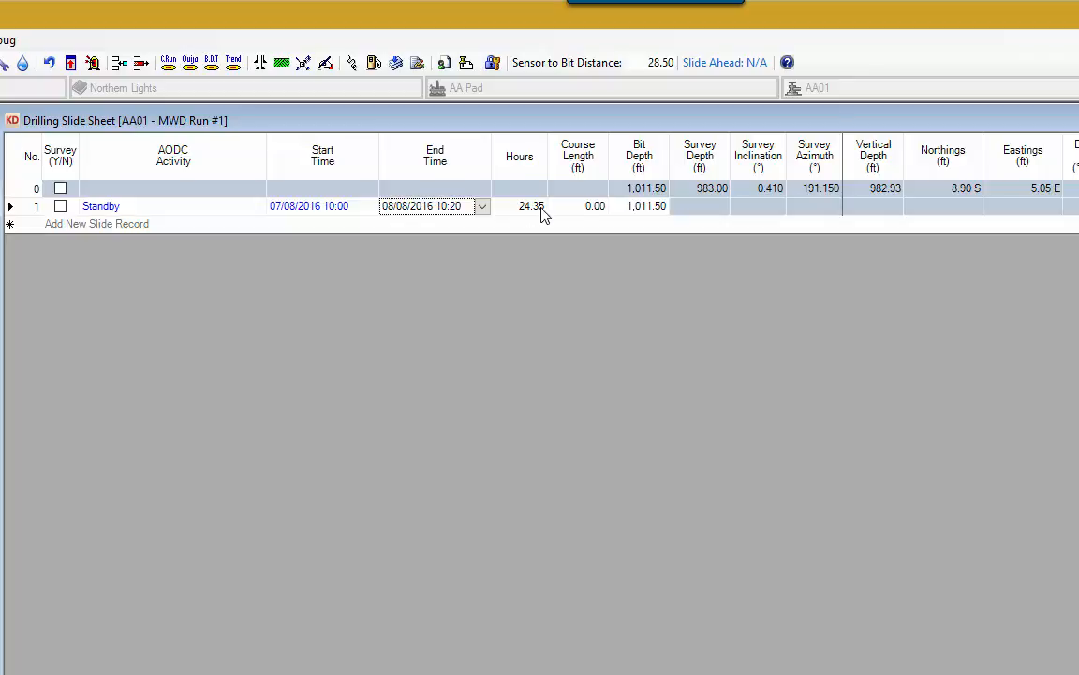
left_click(592, 210)
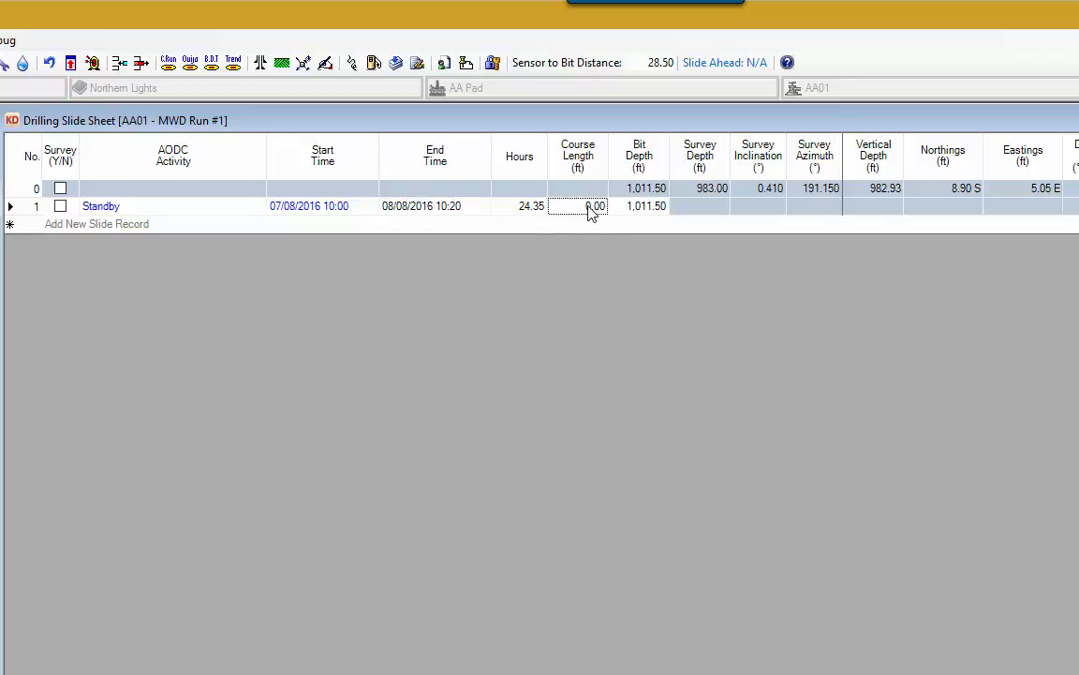
left_click(637, 210)
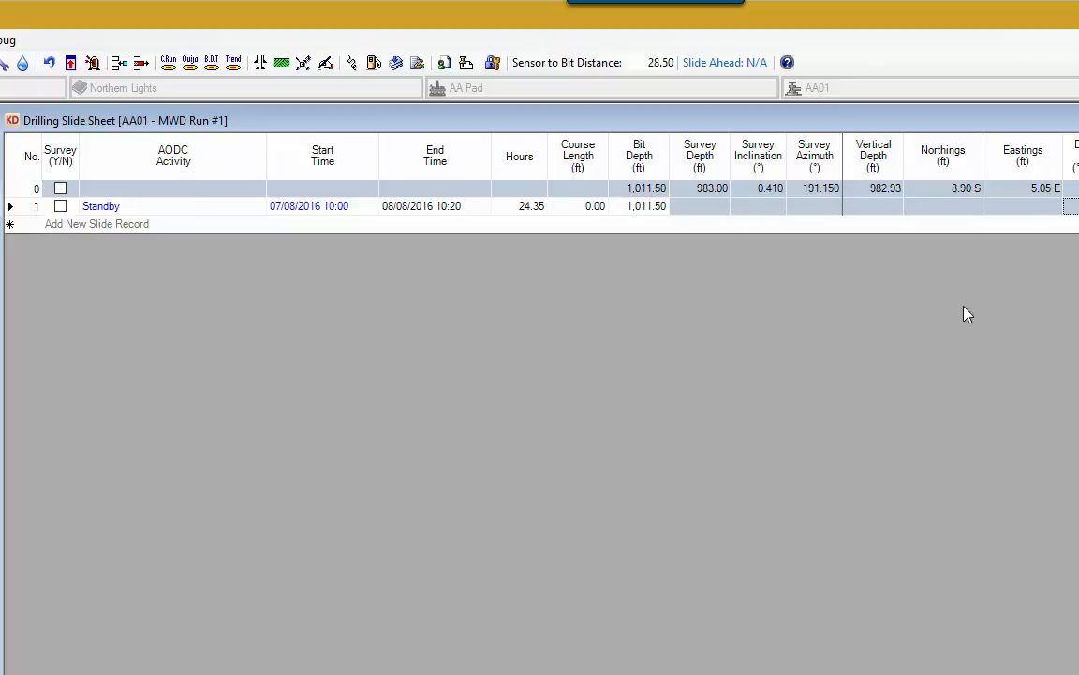
key("Tab")
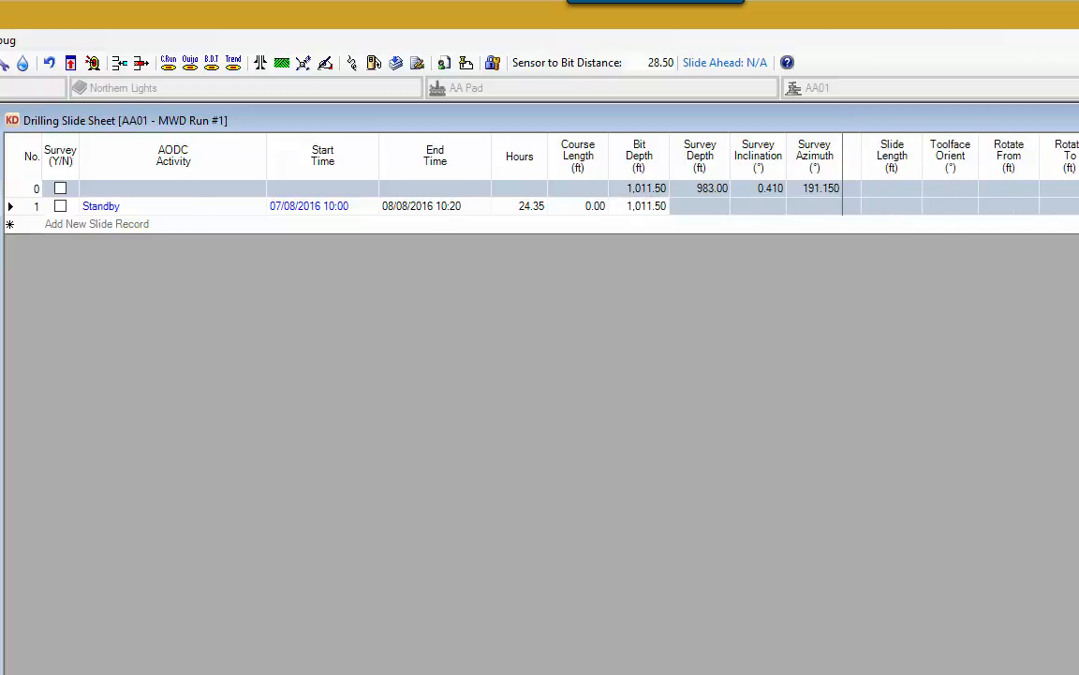
Add a second slide record with Tripping In as its AODC activity and 08/08/2016 11:06 as its end time.
left_click(261, 227)
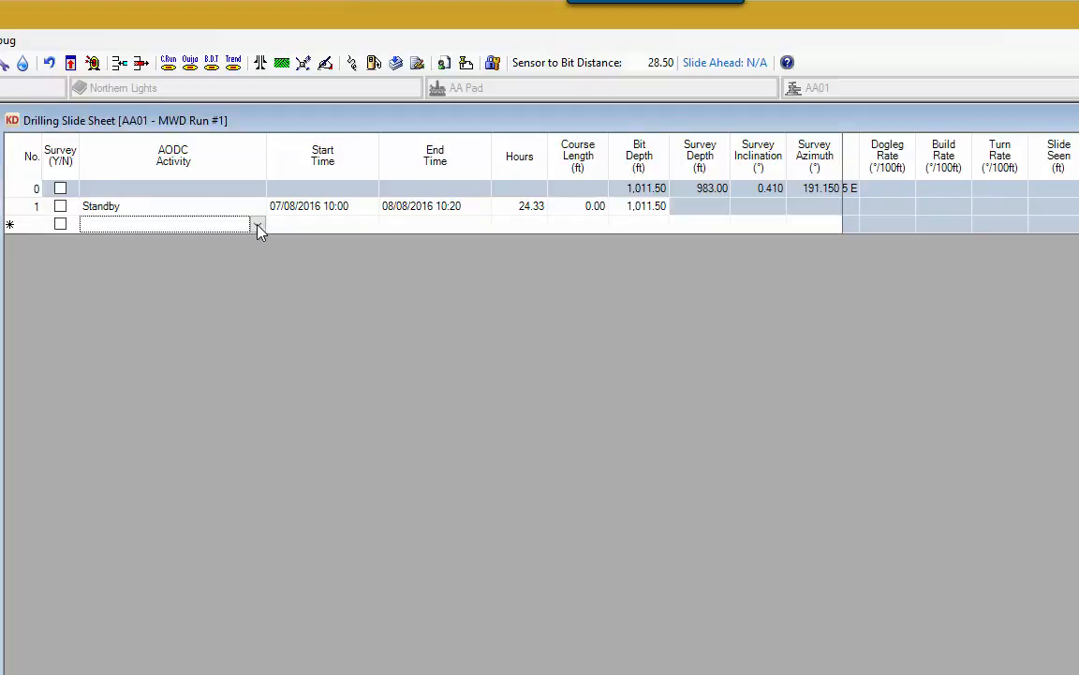
left_click(259, 227)
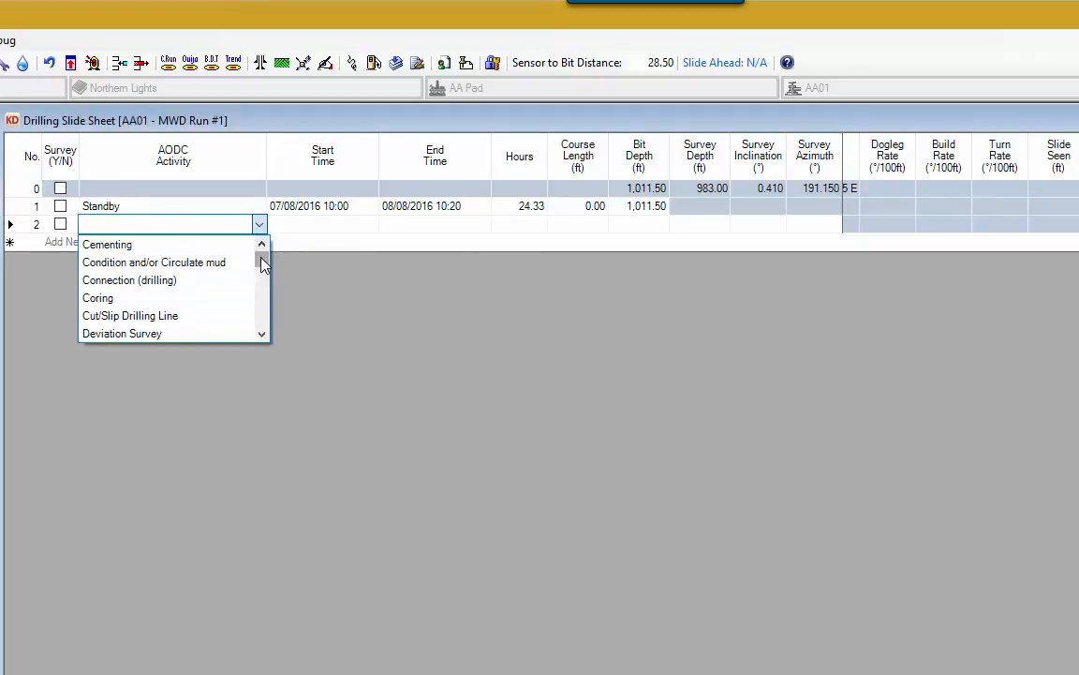
left_click_drag(263, 264, 271, 317)
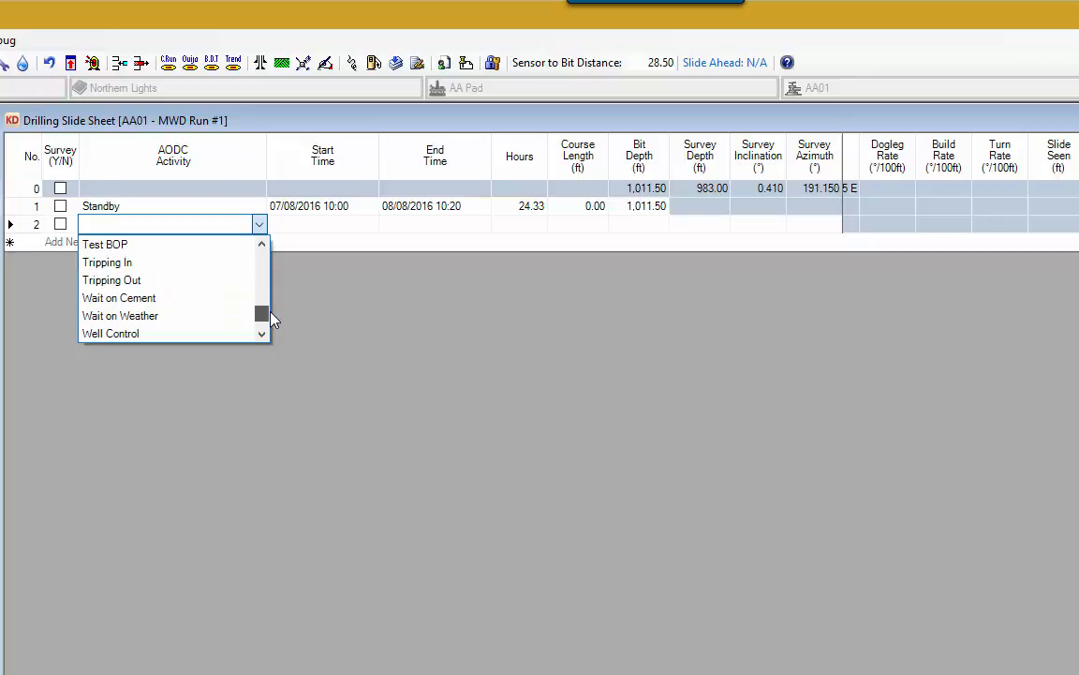
left_click_drag(271, 313, 255, 300)
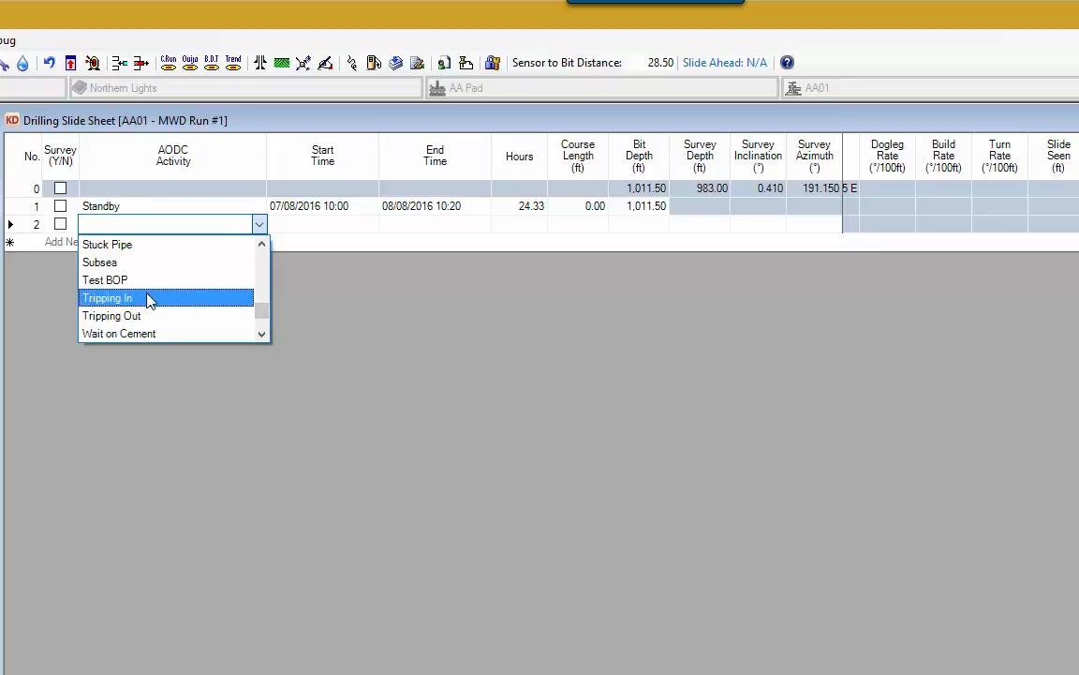
left_click(147, 299)
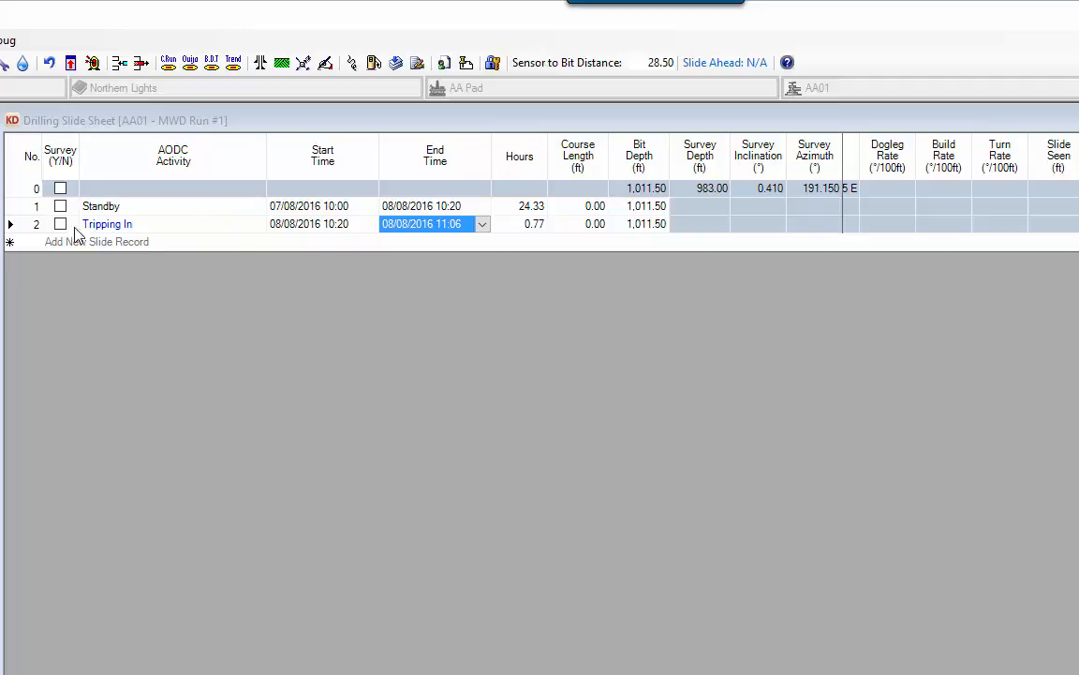
left_click(599, 228)
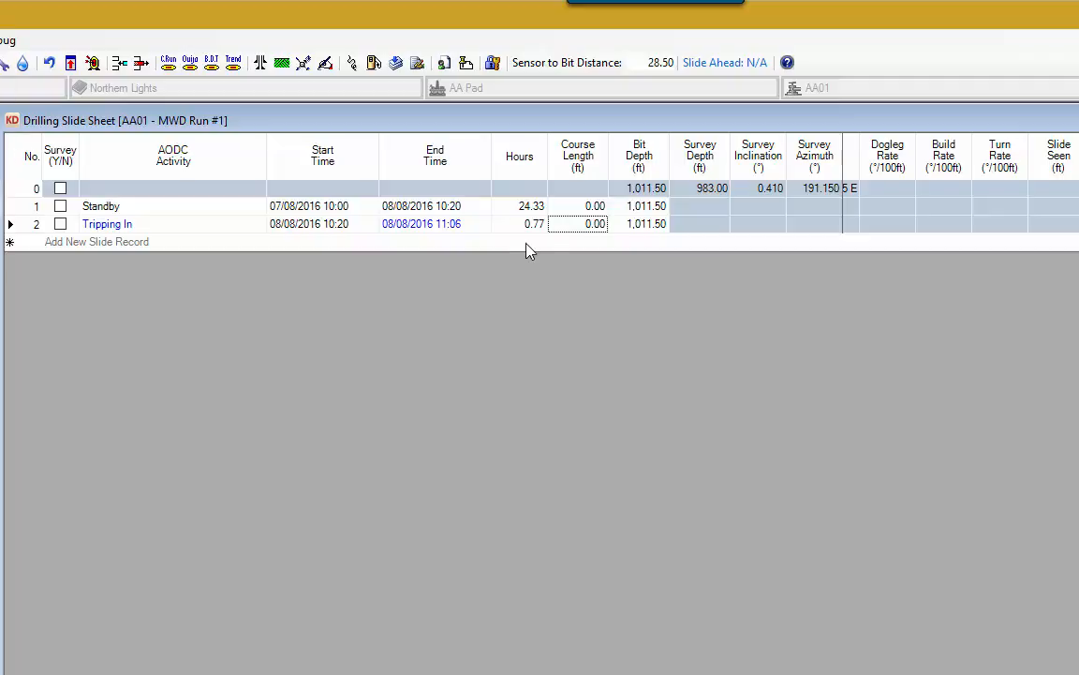
Add a third slide record by entering a course length of 28.55 ft.
left_click(592, 241)
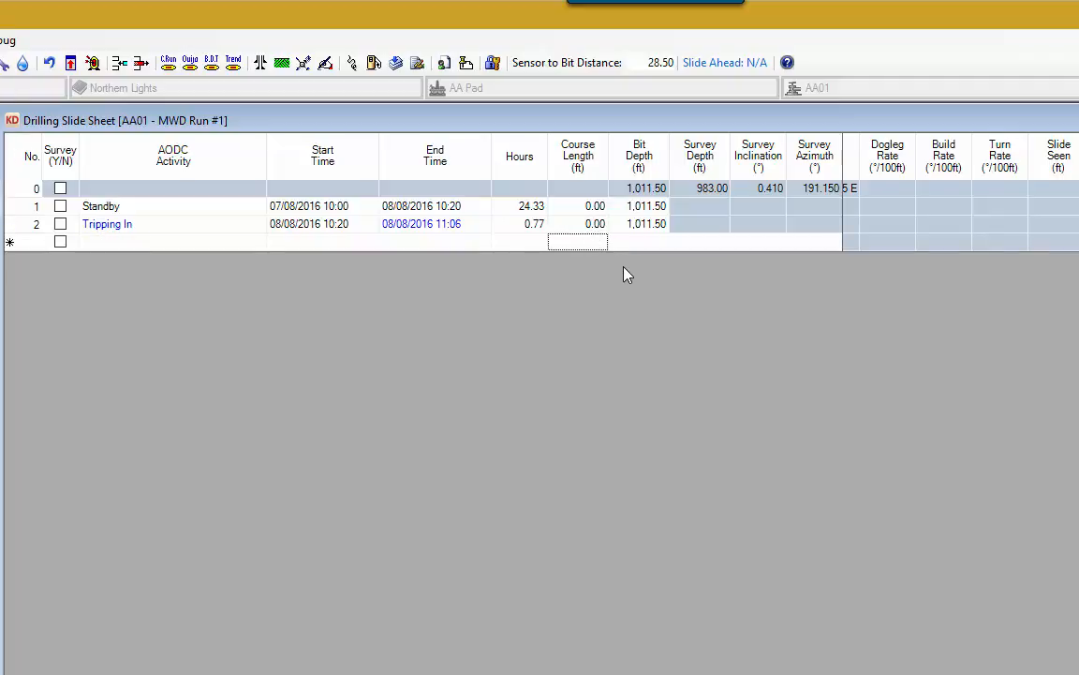
type("28.55")
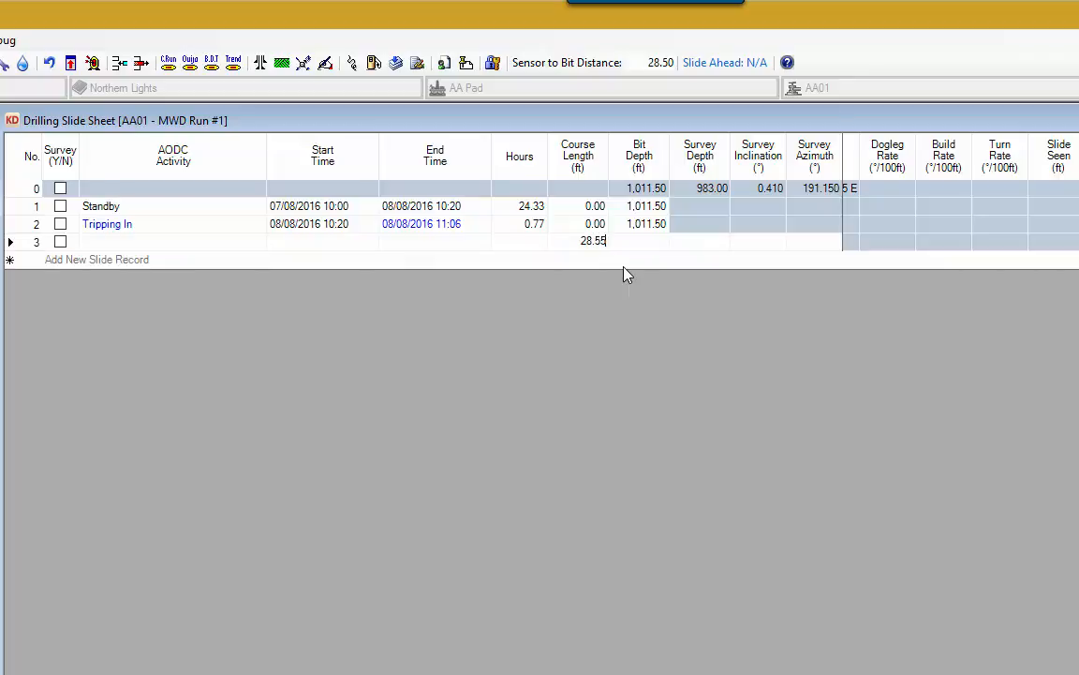
key("Tab")
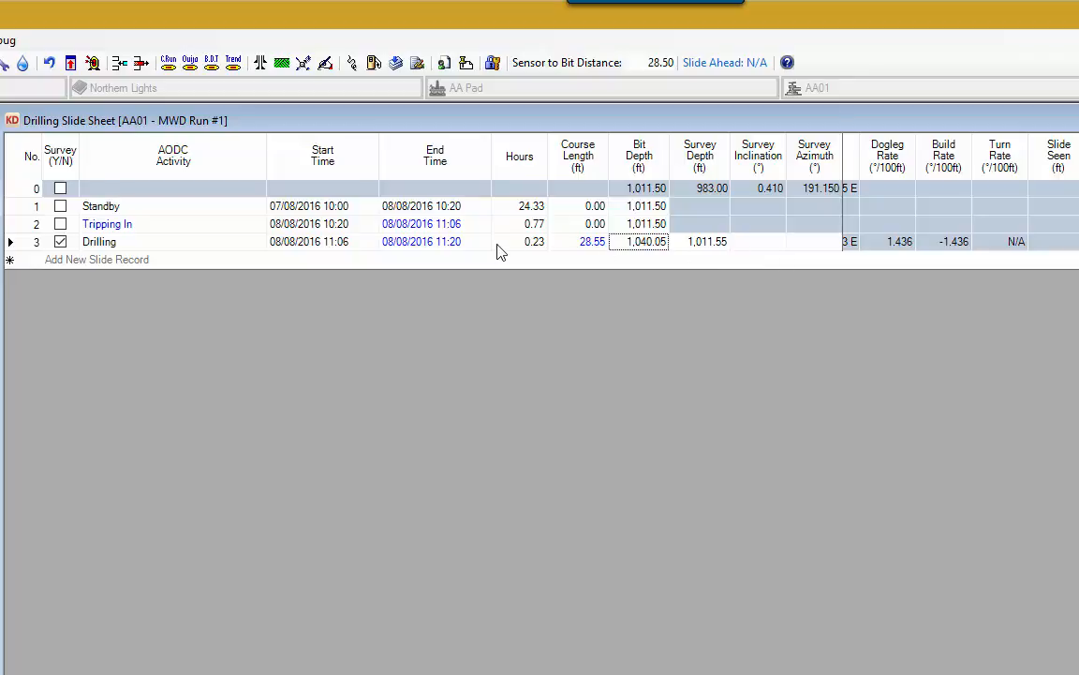
Enter a survey inclination of 0.6° and a survey azimuth of 250° for the third record.
left_click(759, 243)
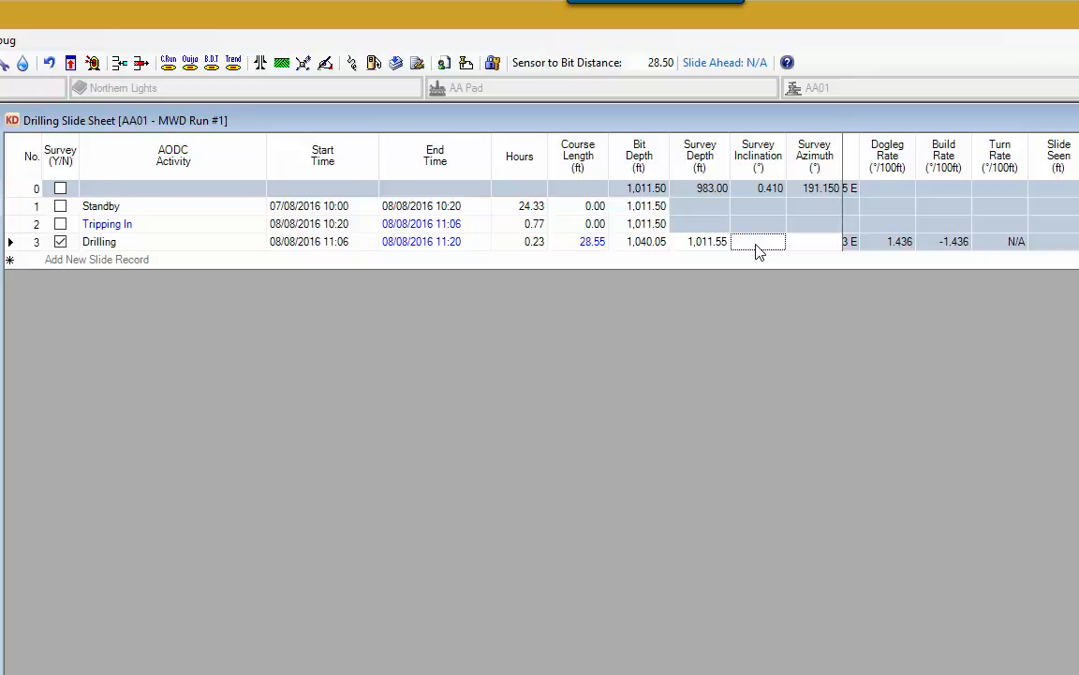
left_click(759, 243)
type(".6")
key("Tab")
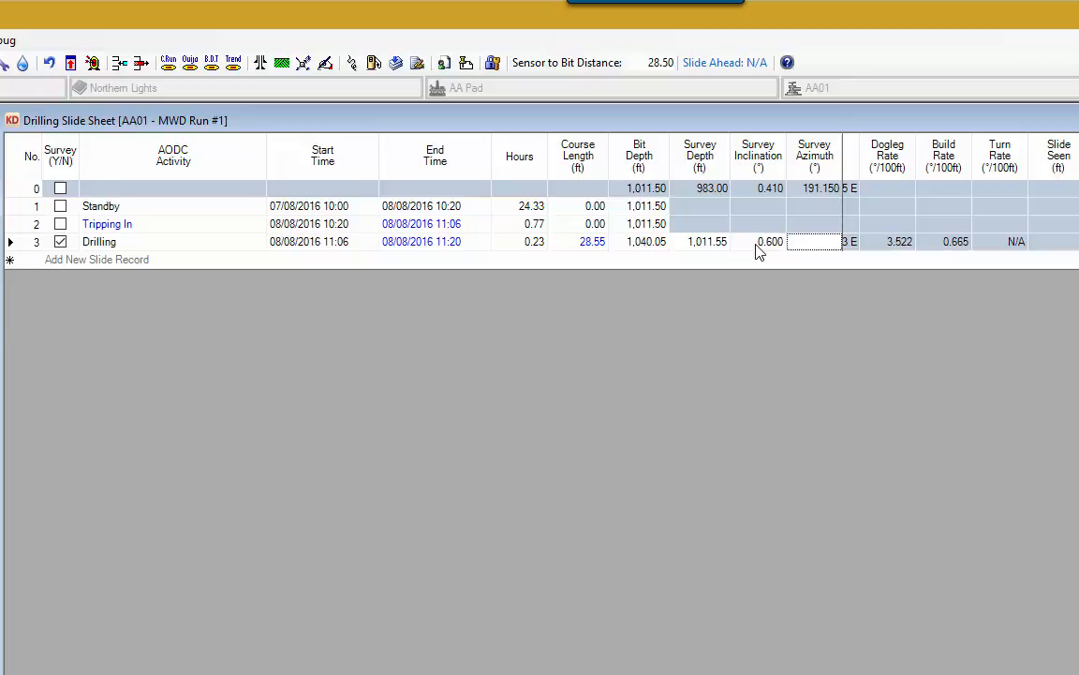
type("250")
key("Return")
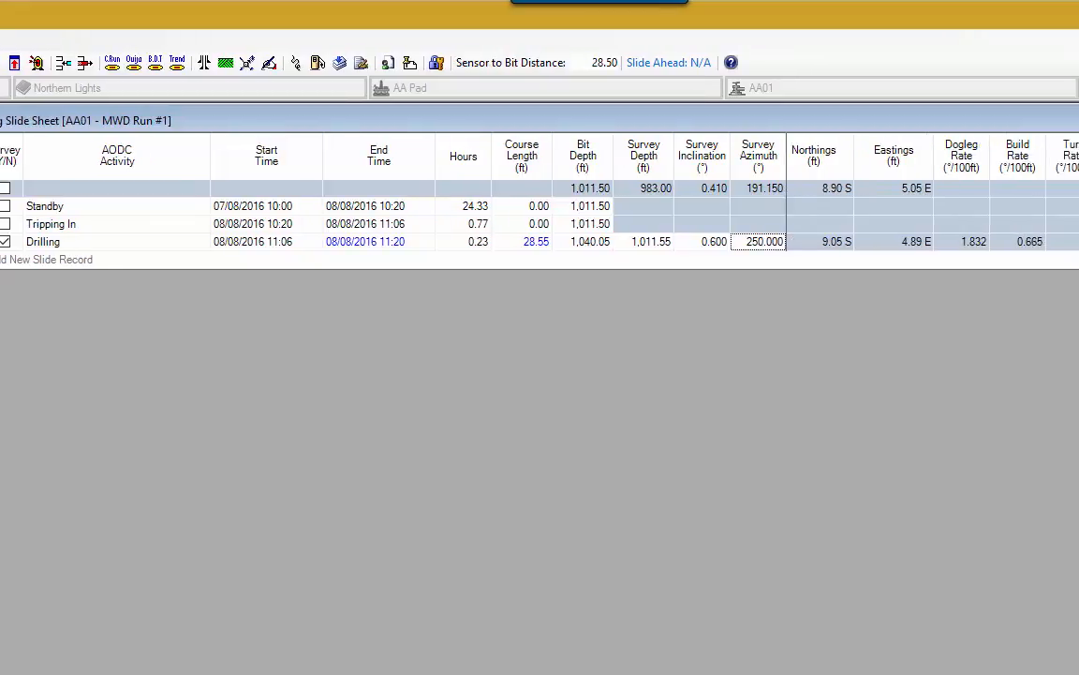
Set the third record's rotate time to 14 minutes.
scroll(747, 201, "right", 1)
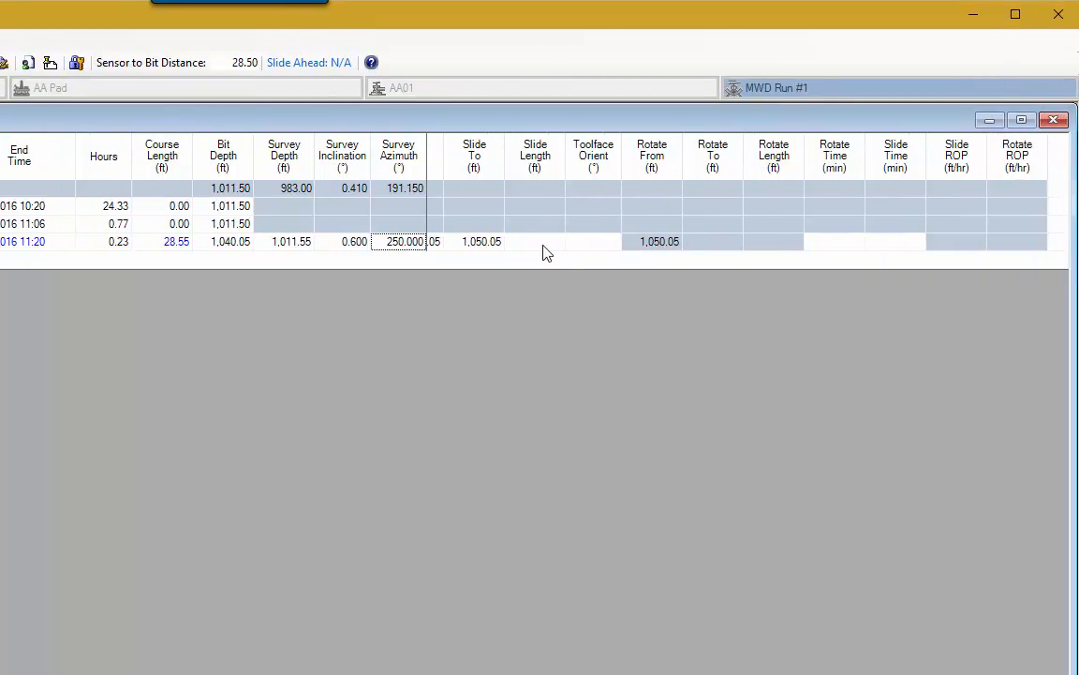
left_click(851, 247)
left_click(851, 247)
type("14")
key("Tab")
Add a fourth slide record by entering a course length of 27.76 ft.
left_click(172, 263)
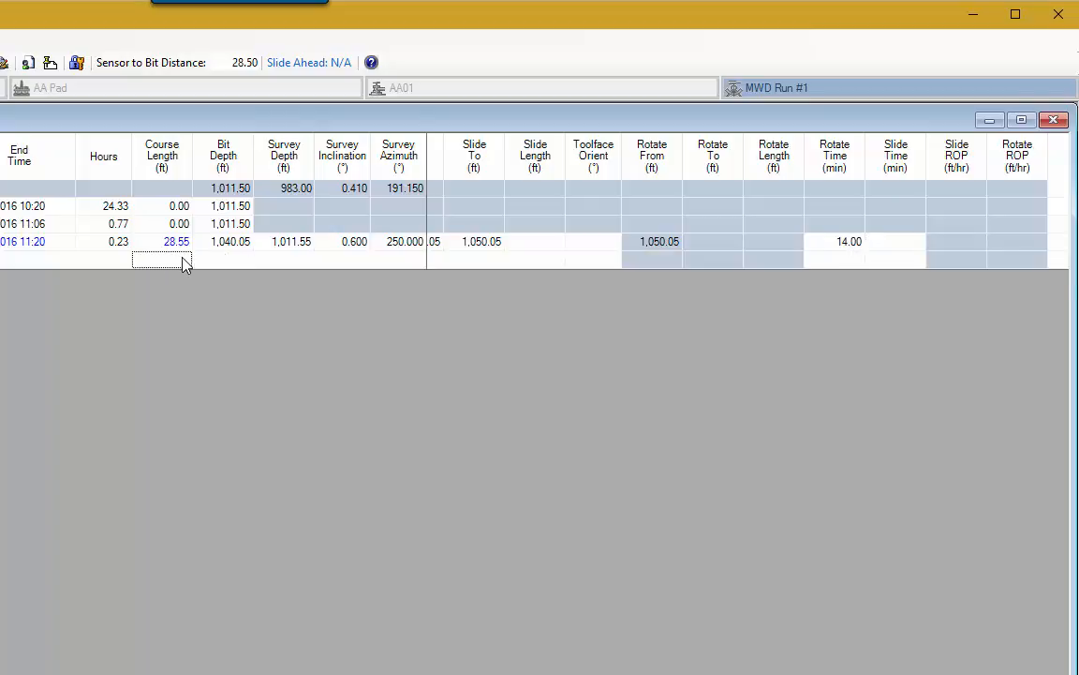
type("28")
type(".76")
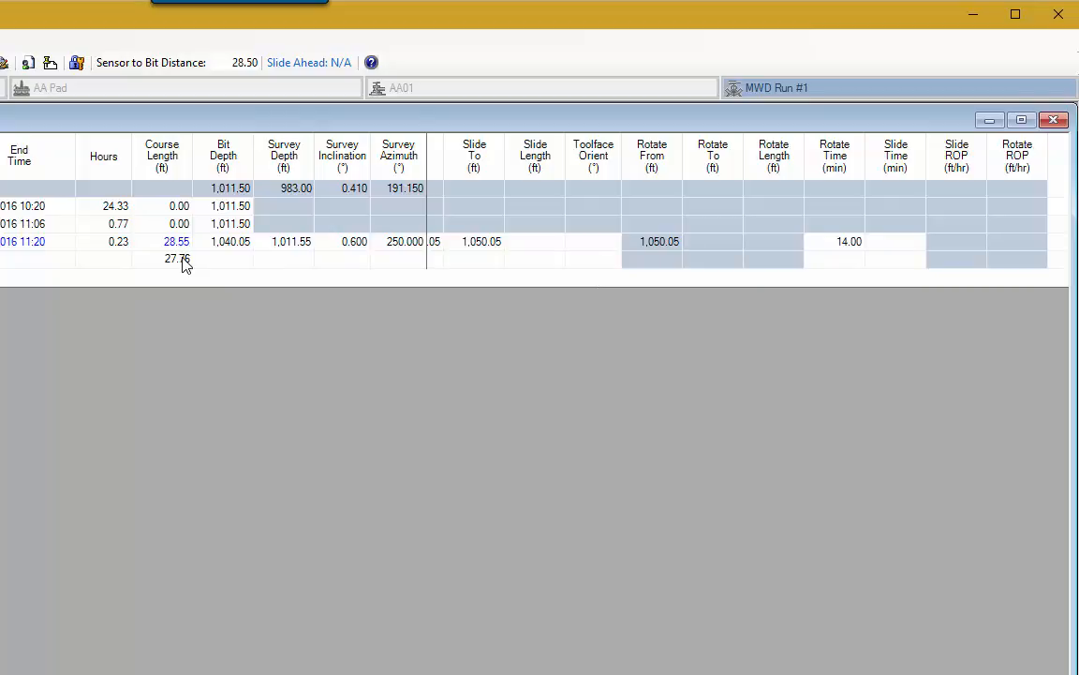
key("Tab")
key("Tab")
key("Tab")
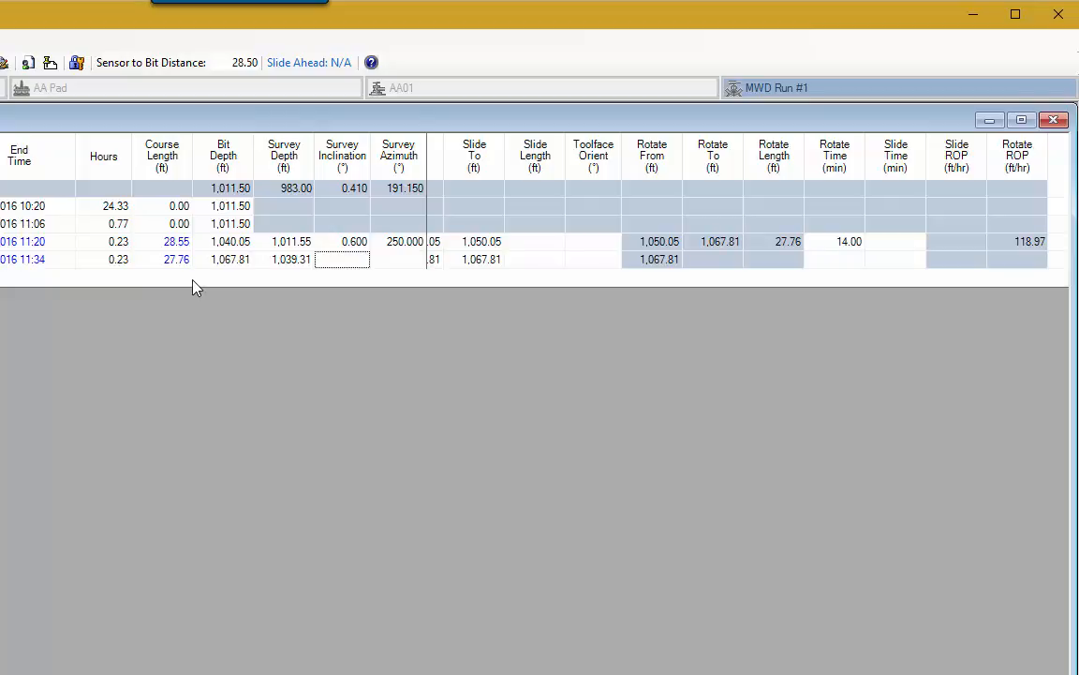
Enter a survey inclination of 4.87° and a survey azimuth of 206° for the fourth record.
type("4.87")
key("Tab")
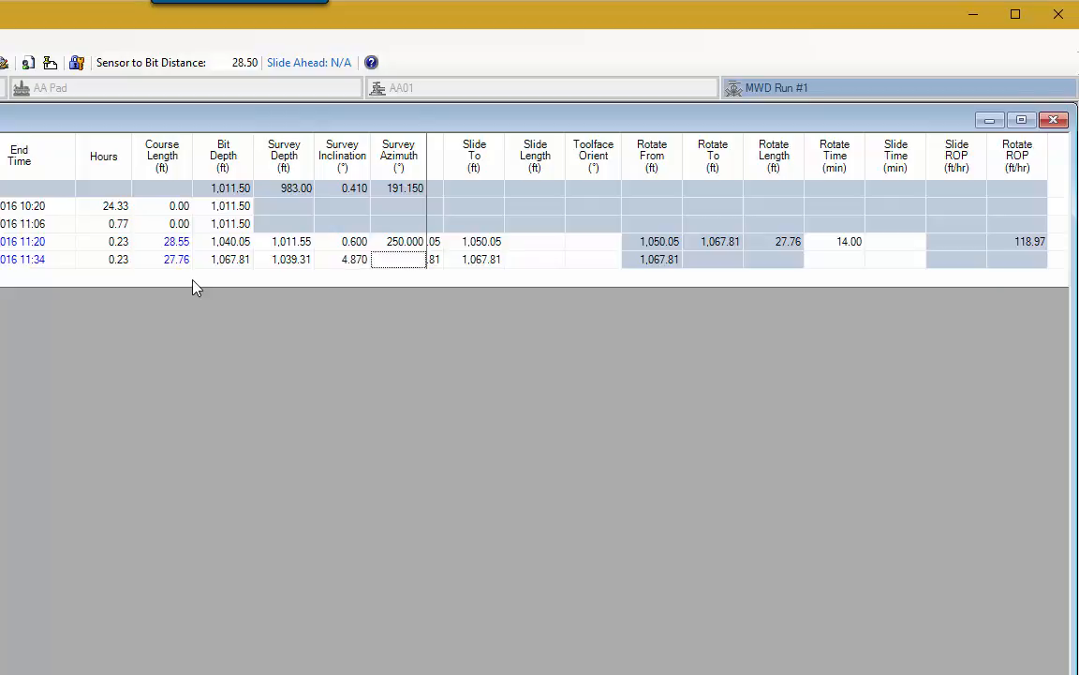
type("206")
key("Tab")
Give the fourth record a slide length of 20 ft and a toolface orientation of 230.
scroll(747, 216, "right", 5)
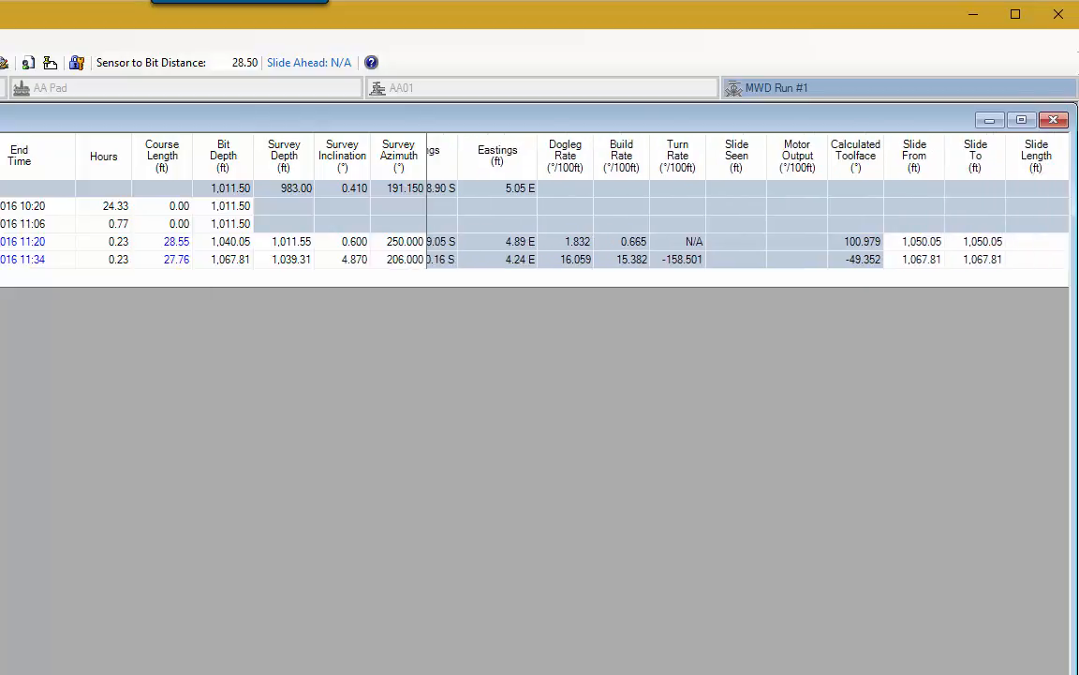
scroll(656, 216, "right", 4)
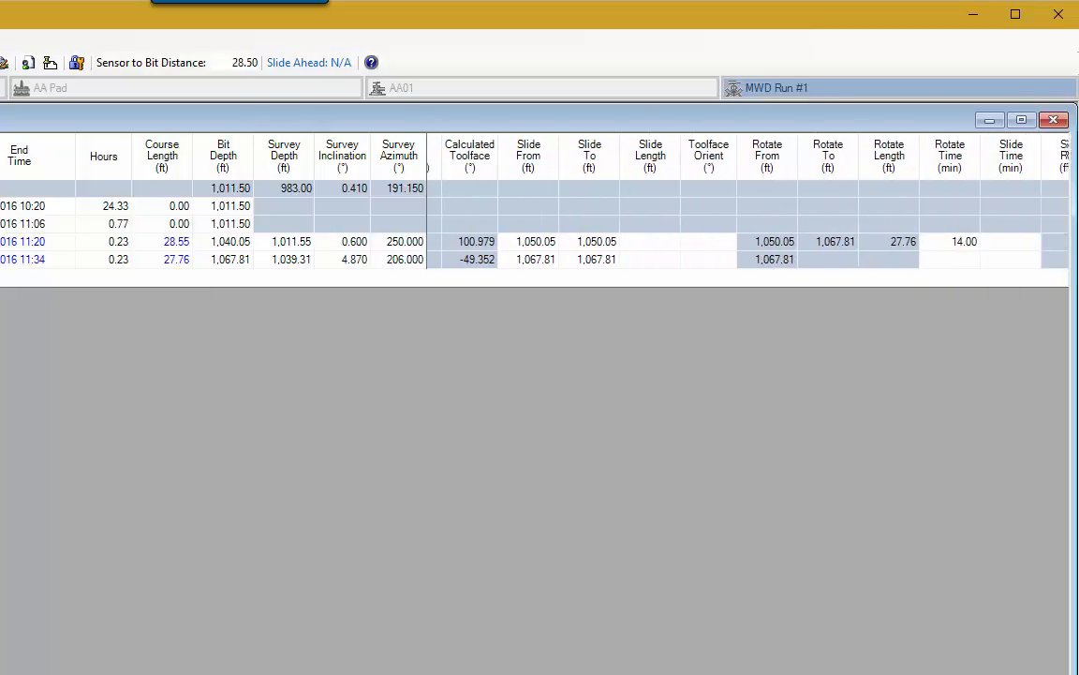
left_click(644, 260)
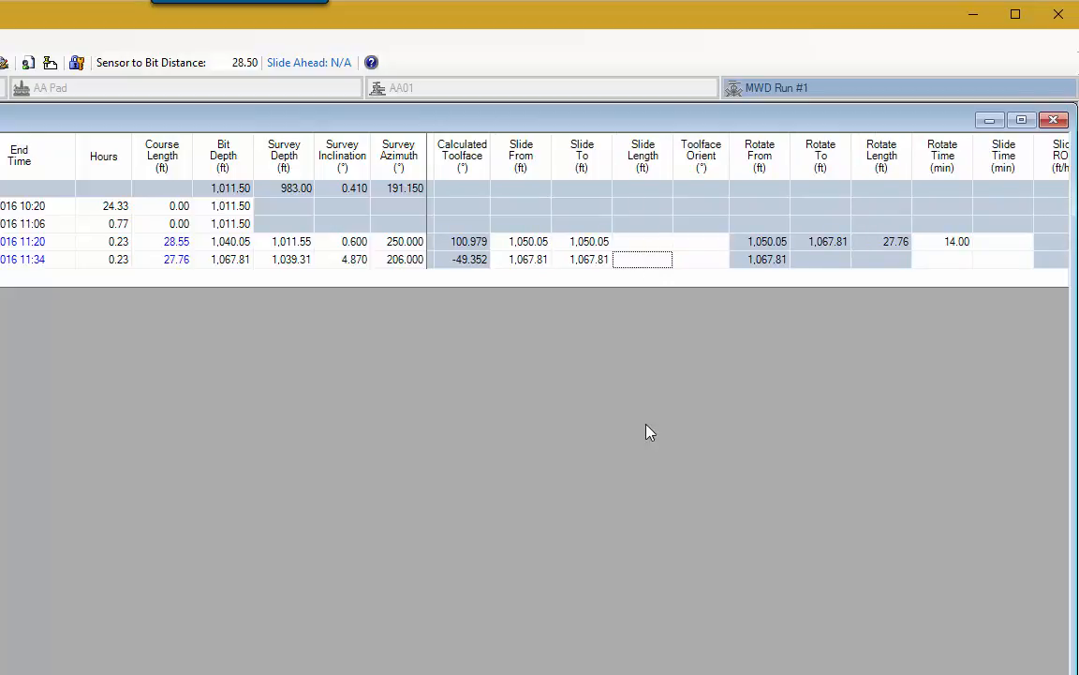
type("20")
key("Tab")
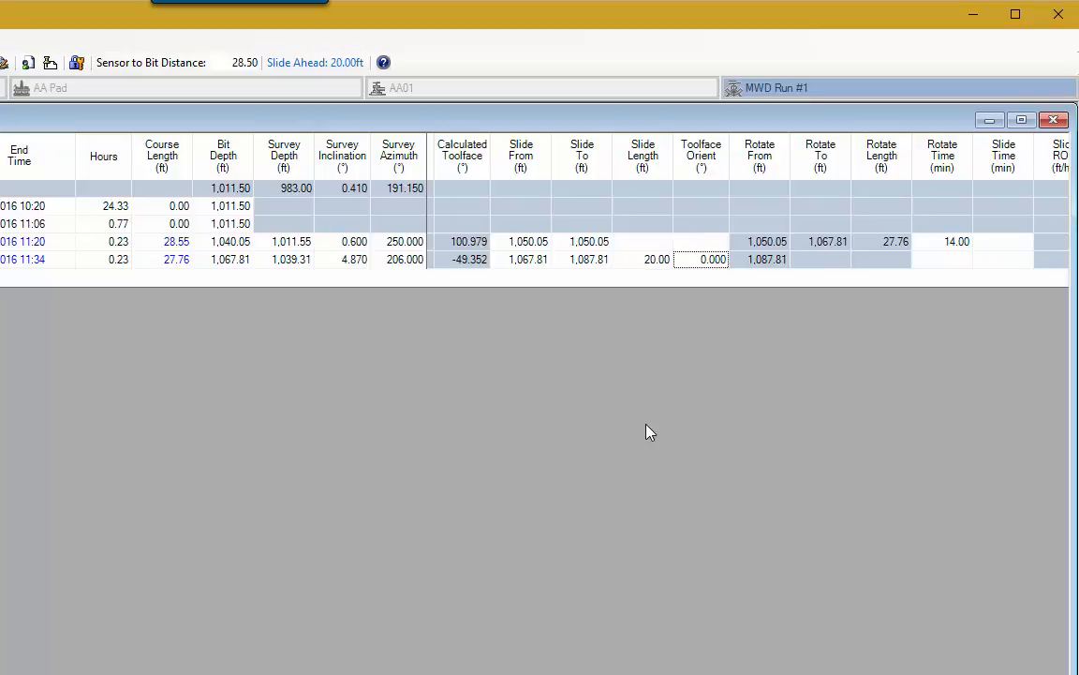
type("230")
key("Tab")
key("Tab")
key("Tab")
key("Tab")
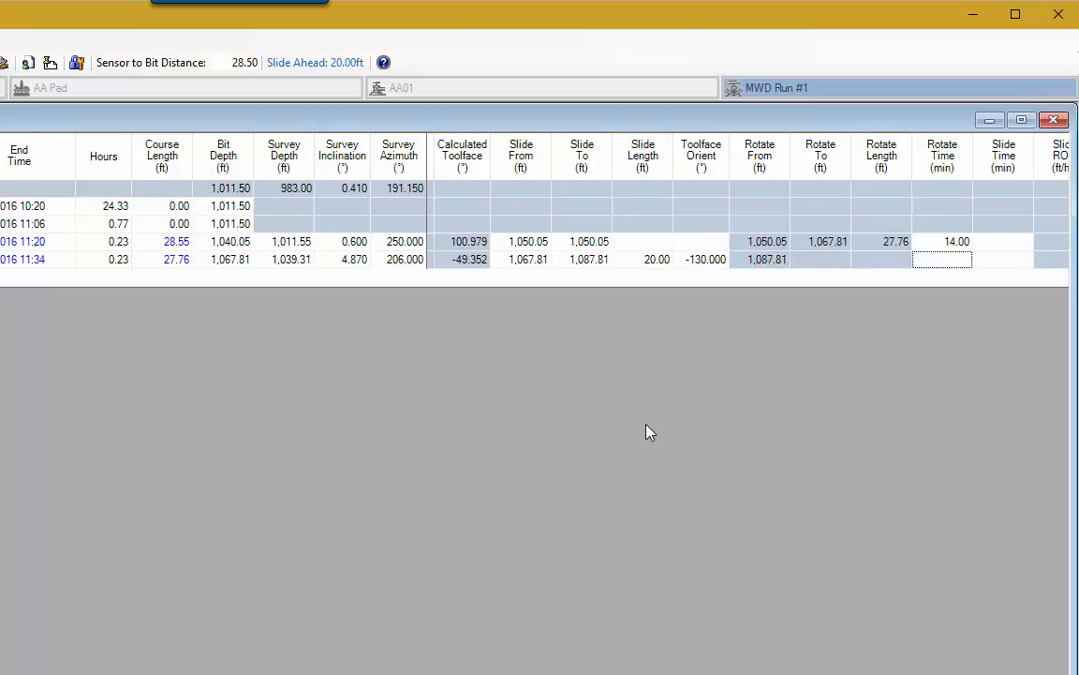
Set the fourth record's slide time to 10 minutes.
key("Tab")
type("10")
key("Tab")
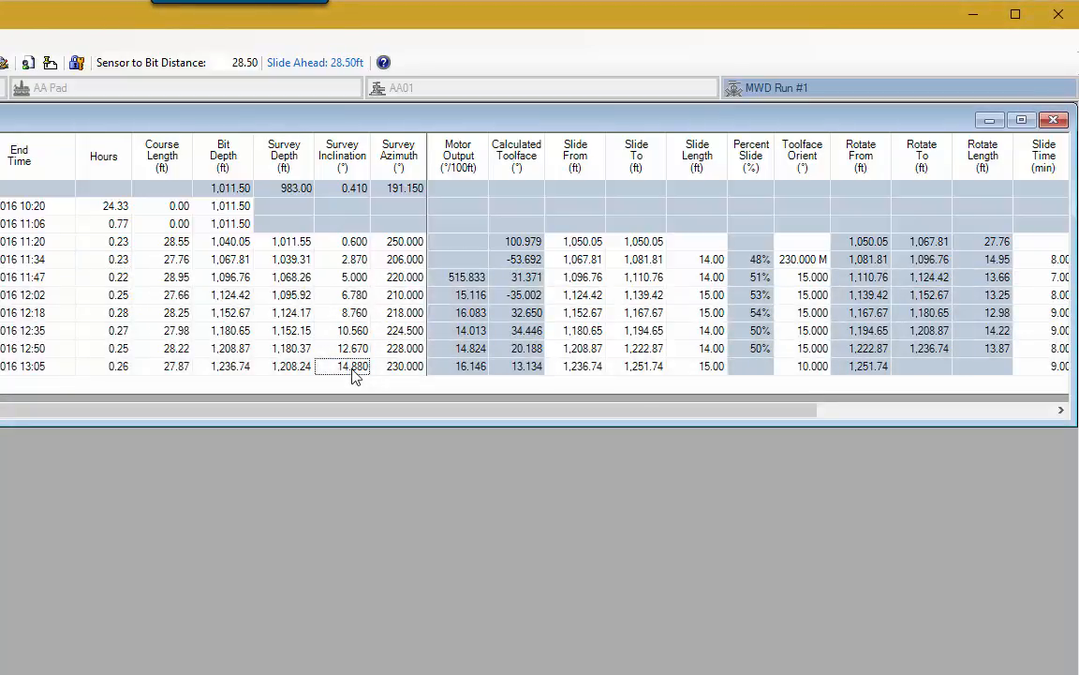
Add a Tripping Out record below the last drilling record, ending at 08/08/2016 13:22.
left_click_drag(453, 409, 291, 413)
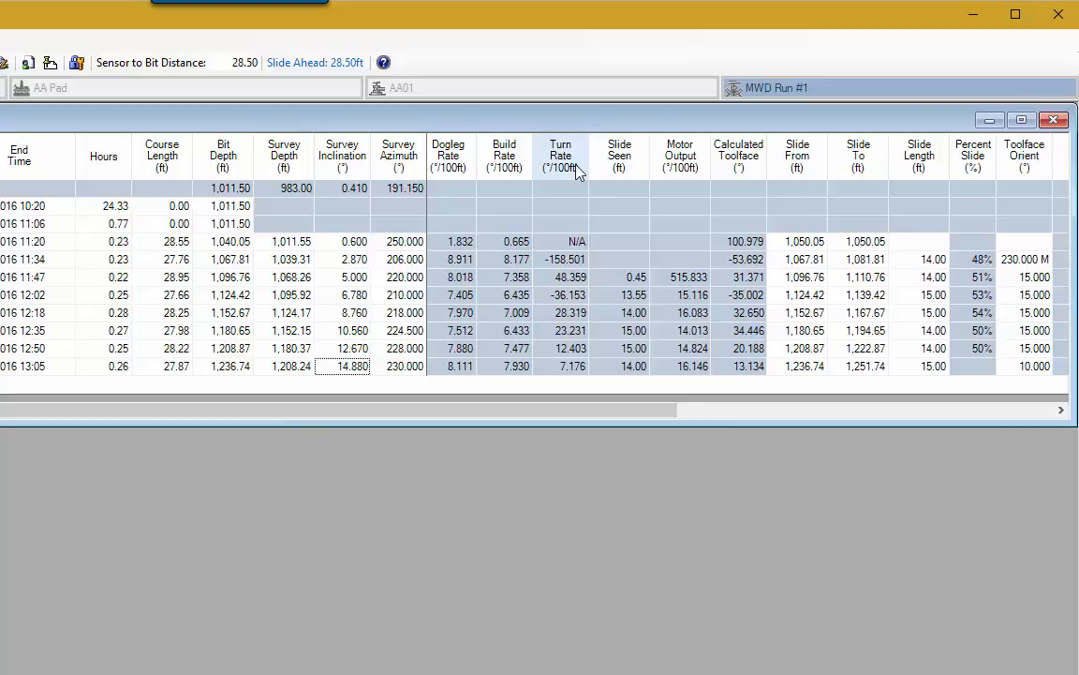
left_click_drag(629, 413, 659, 401)
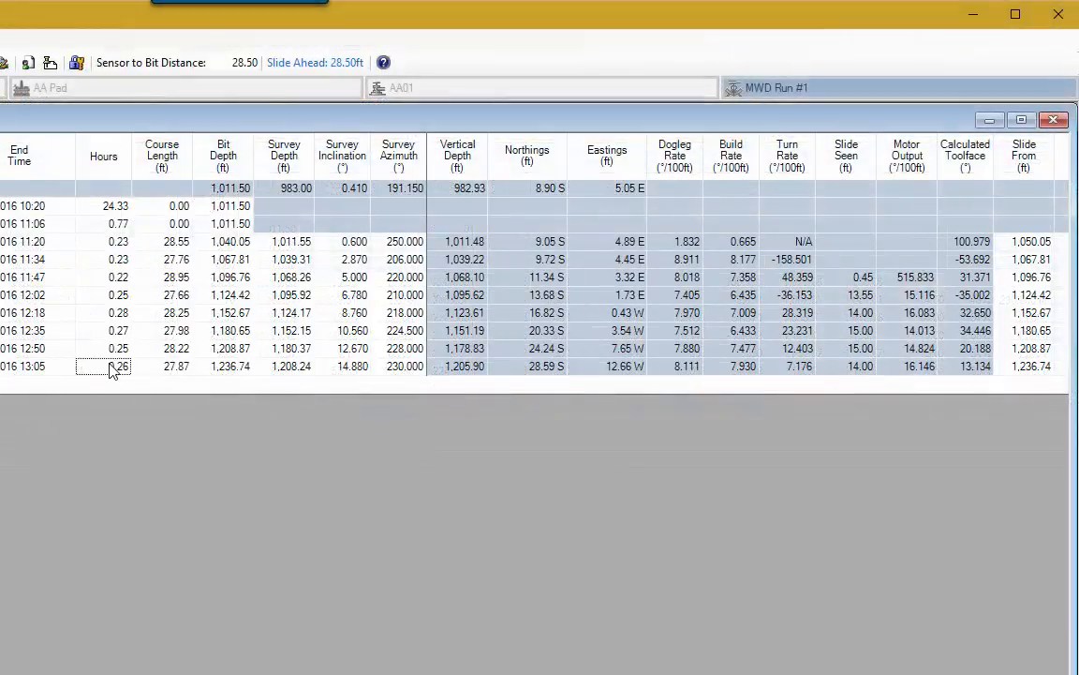
left_click(213, 385)
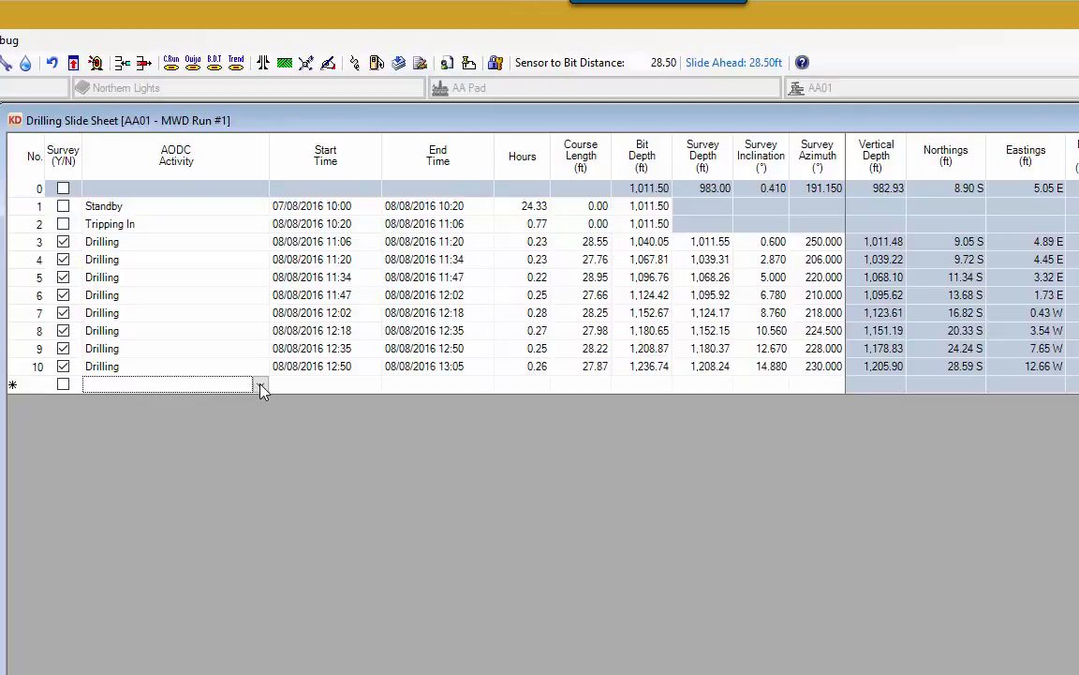
left_click(262, 386)
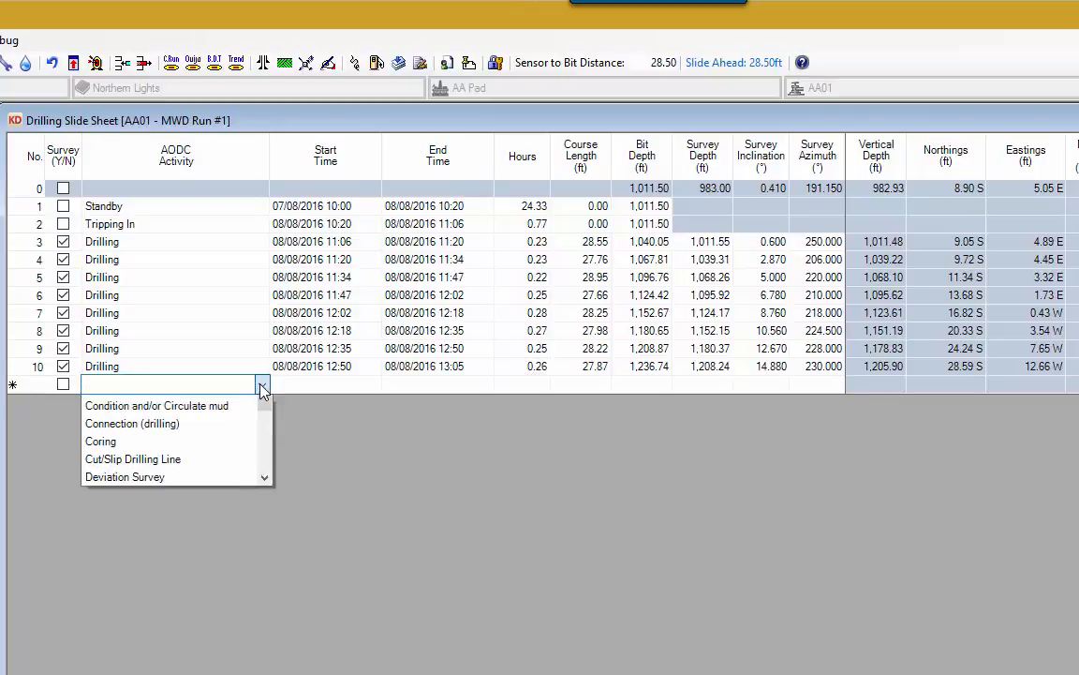
key("t")
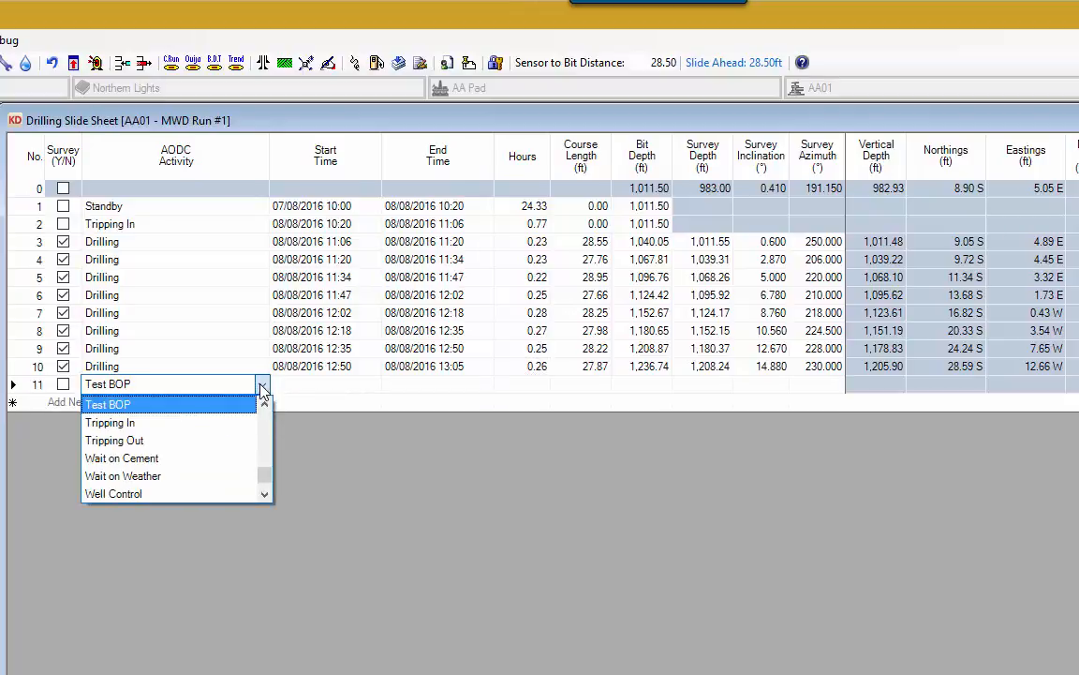
left_click(158, 444)
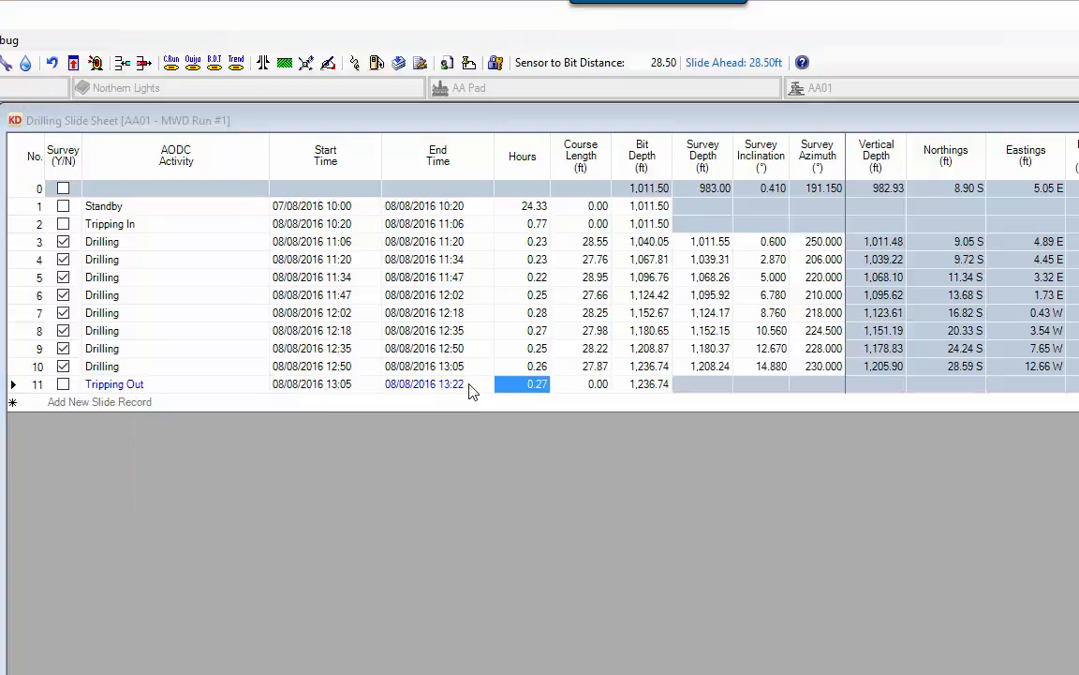
left_click(588, 389)
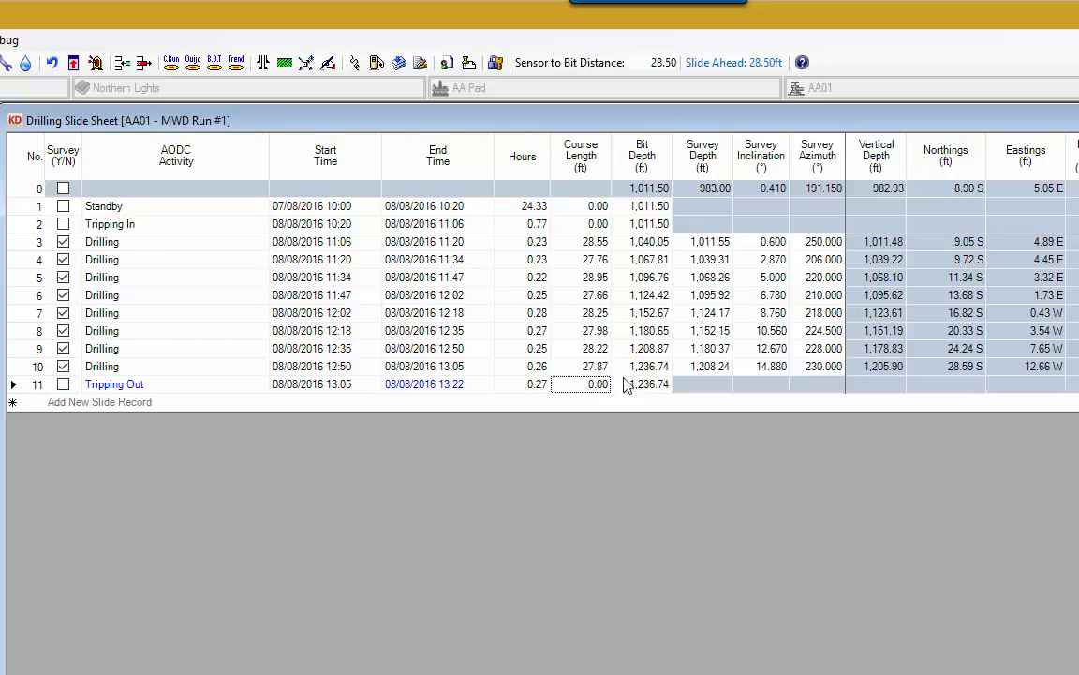
key("Up")
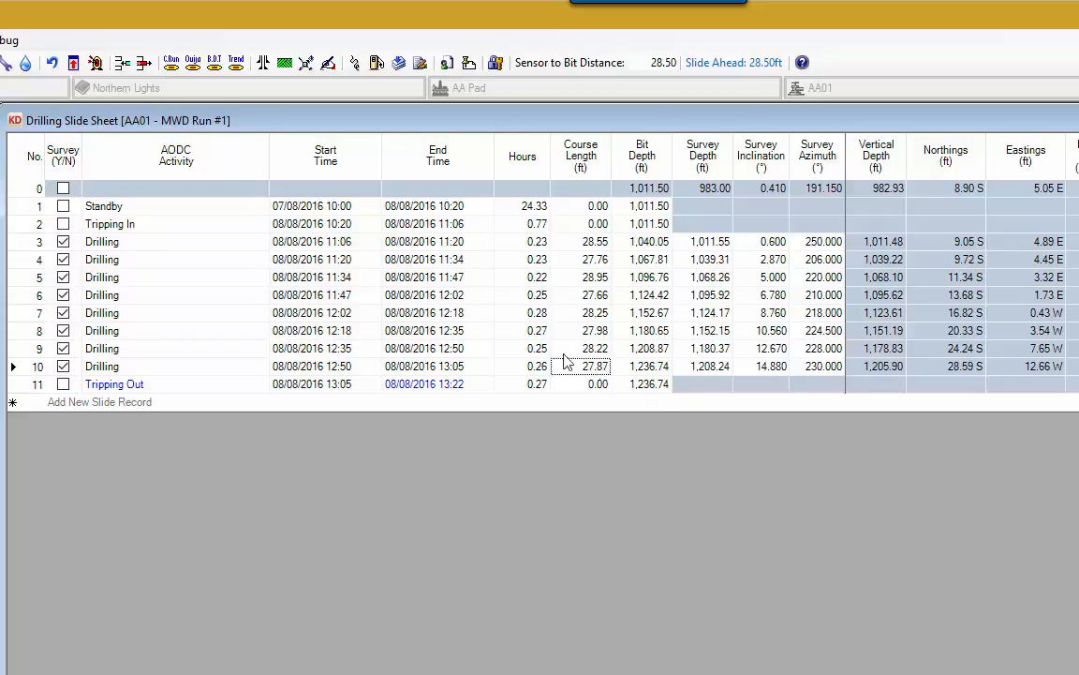
Create a new slide sheet tied on to the current MWD Run #1 sheet.
left_click(123, 43)
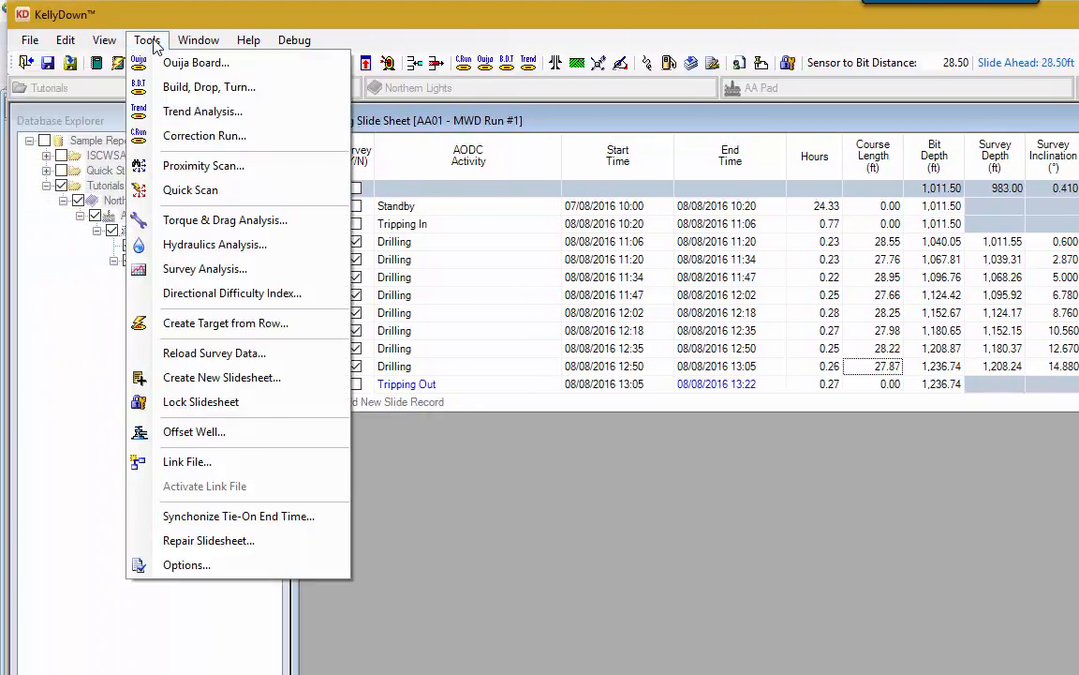
left_click(227, 378)
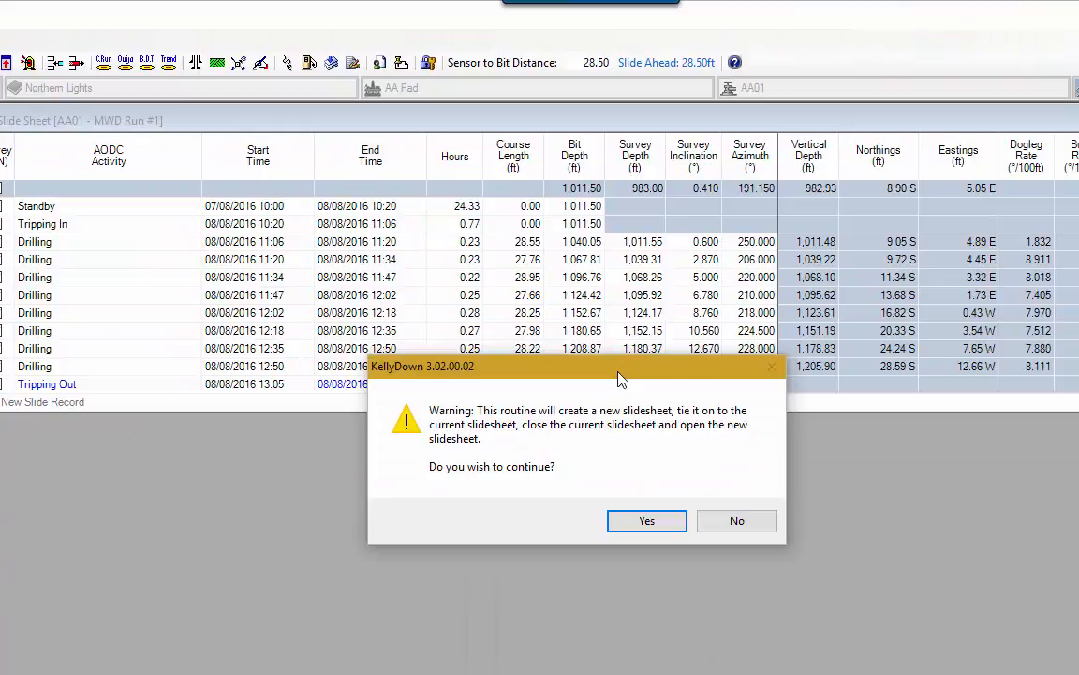
left_click(650, 522)
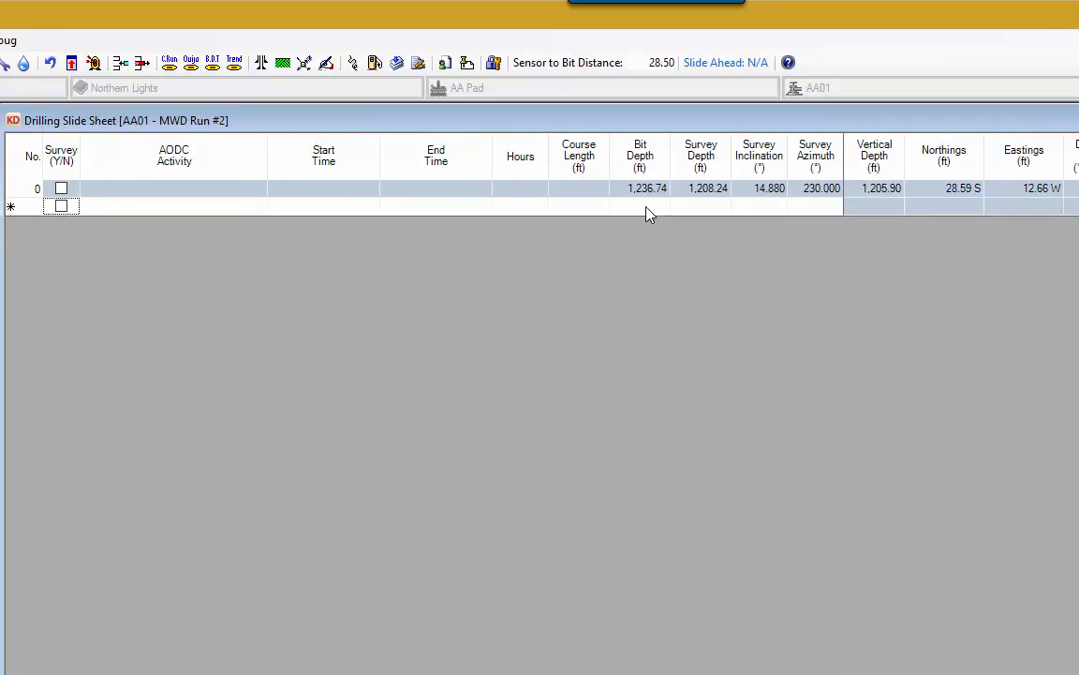
Set the new slide sheet's sensor to bit distance to 36.25 ft.
left_click(648, 214)
left_click_drag(644, 62, 695, 61)
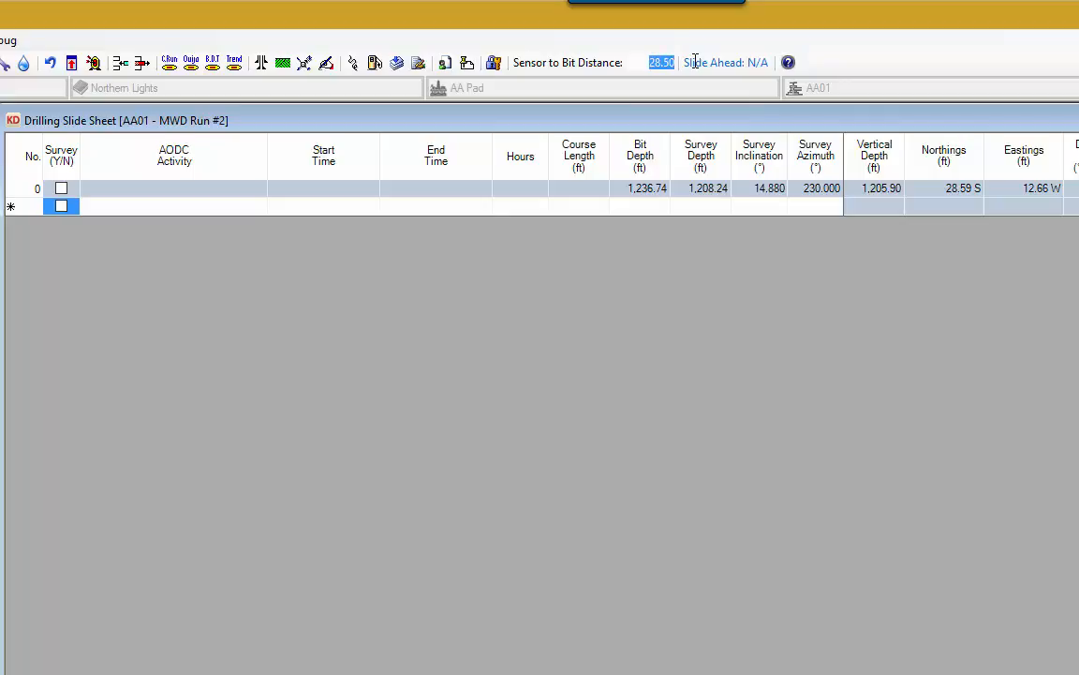
key("BackSpace")
type("36.25")
key("Tab")
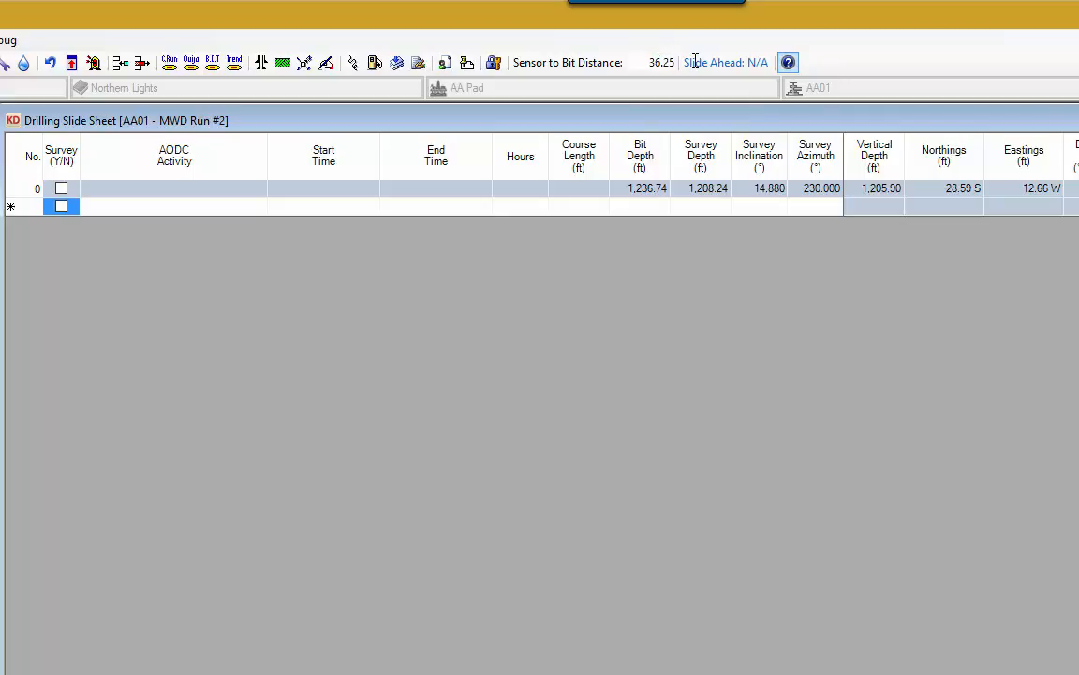
Review the bit and survey measured depths in the new slide sheet's tie-on coordinates.
left_click(651, 187)
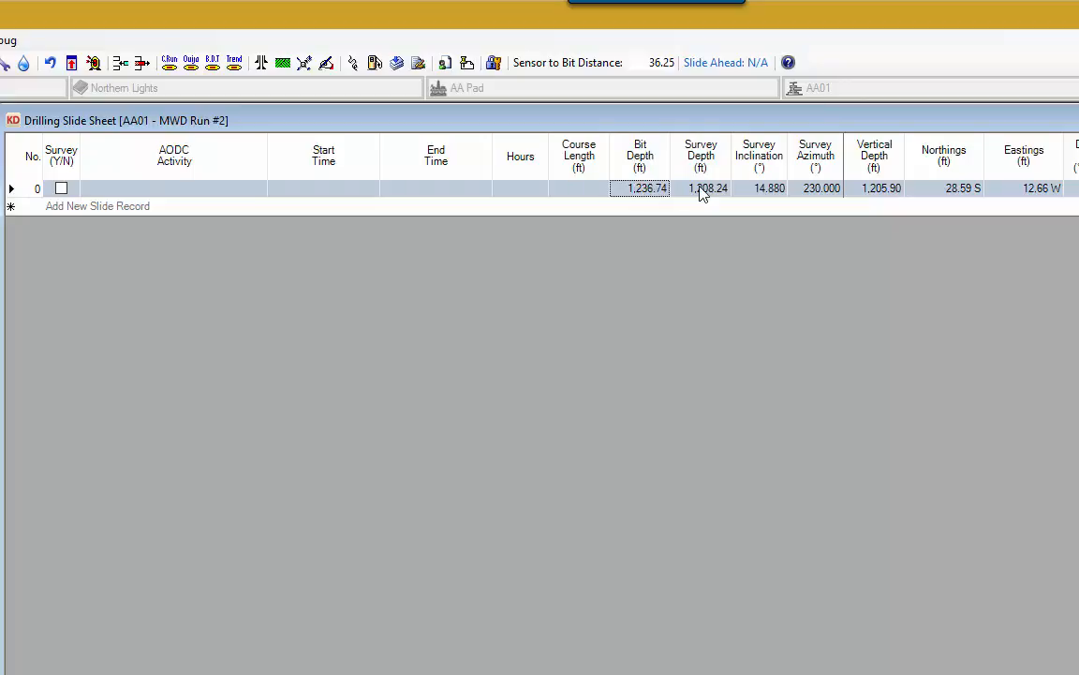
left_click(73, 64)
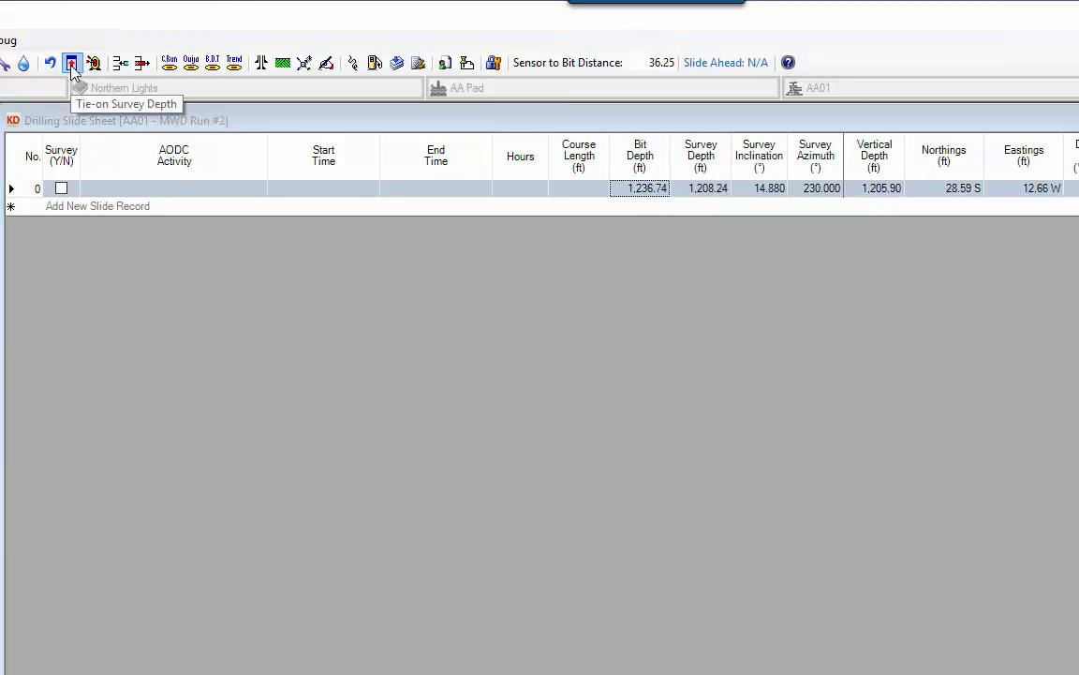
left_click(633, 398)
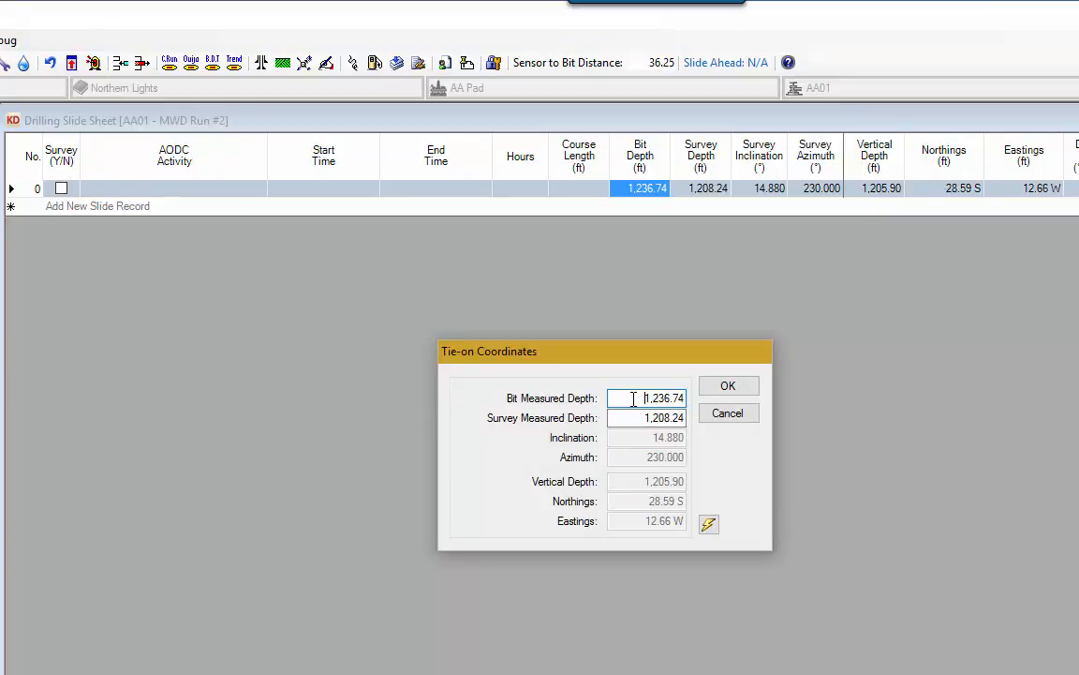
left_click(636, 418)
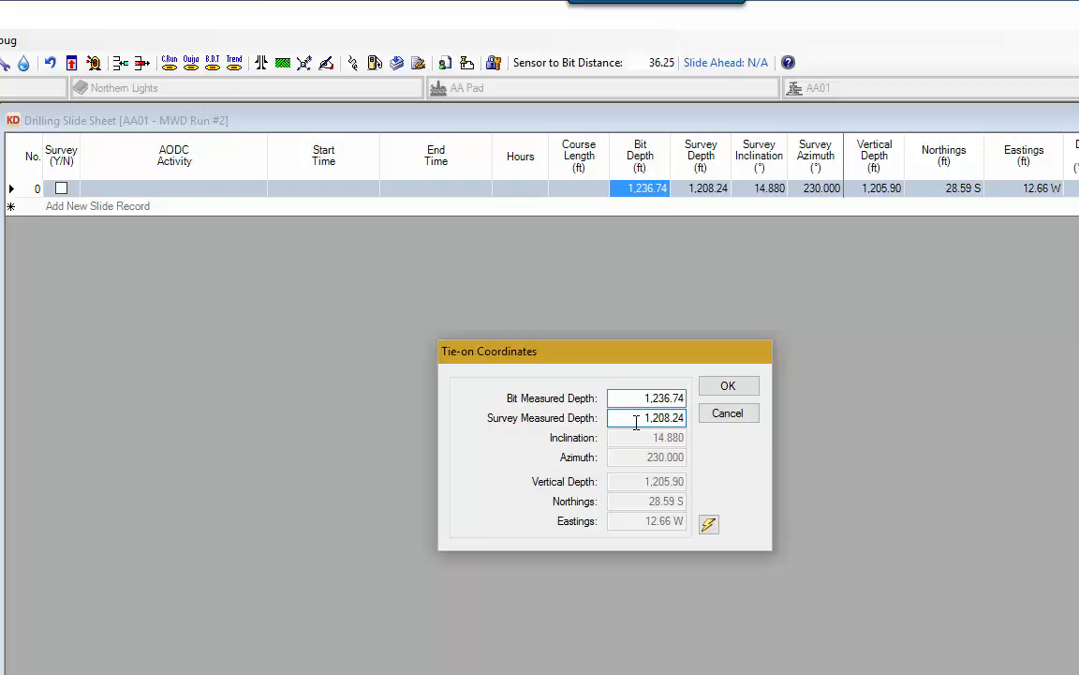
left_click(734, 388)
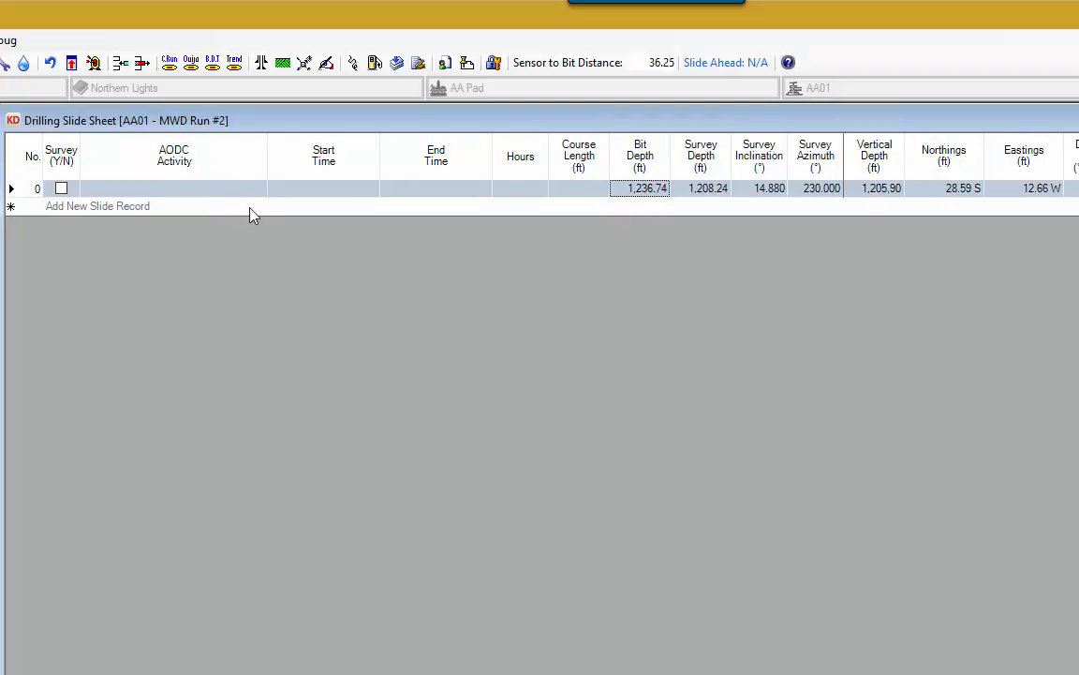
Add a Tripping In record as the new sheet's first activity, ending at 08/08/2016 14:34.
left_click(249, 214)
left_click(261, 208)
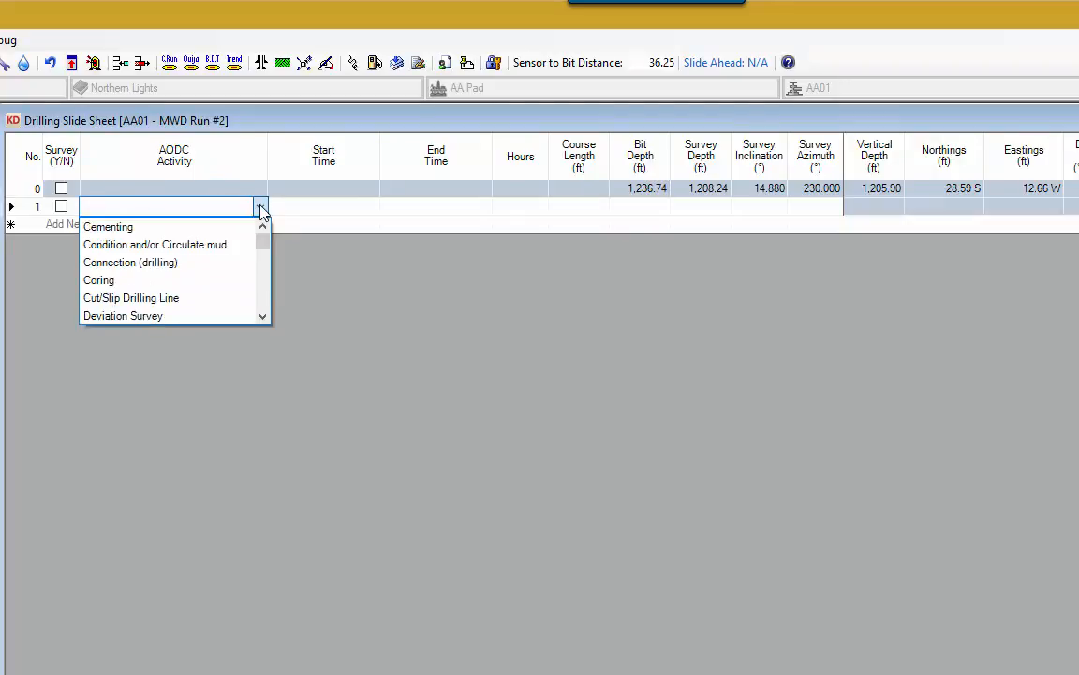
key("t")
left_click(125, 245)
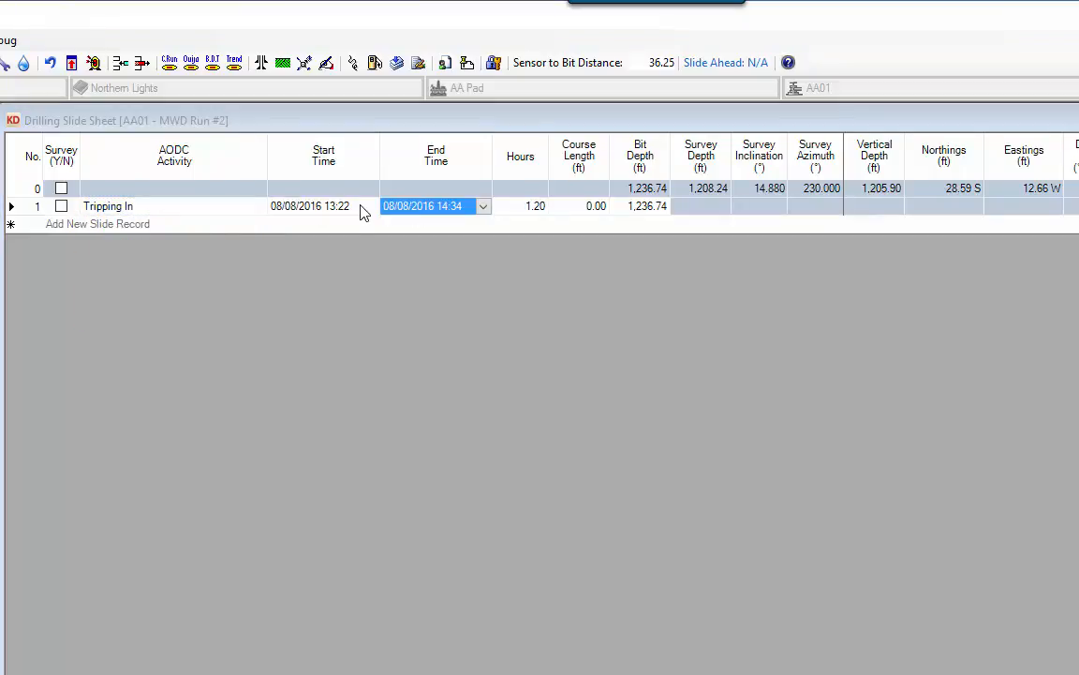
left_click(530, 215)
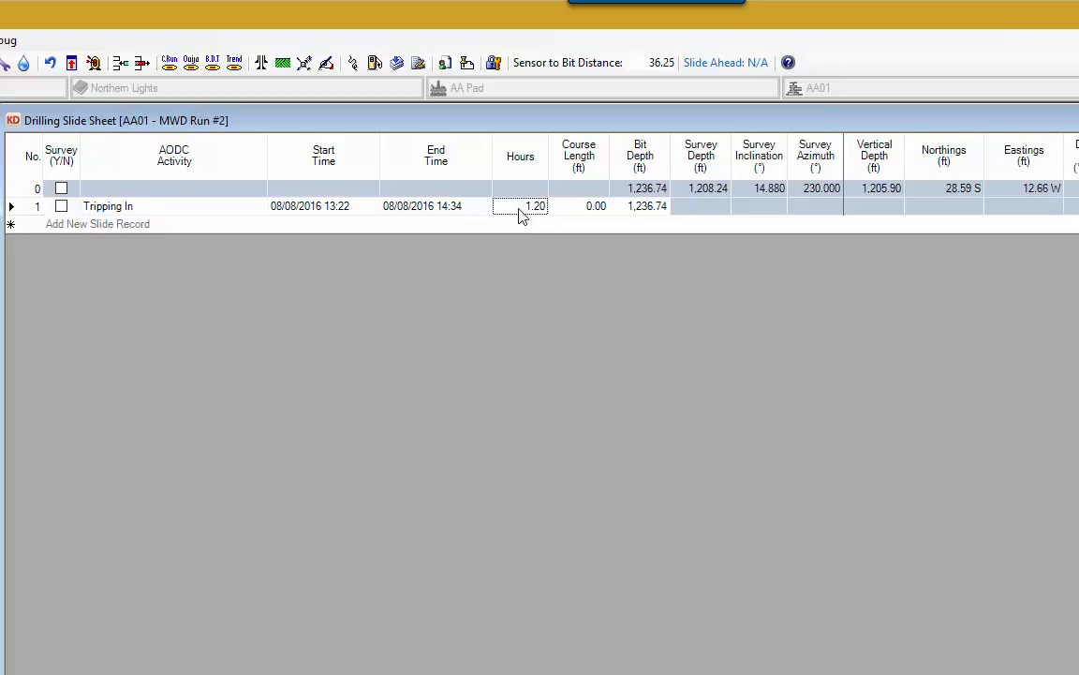
Add a second record below Tripping In with a course length of 27.05 ft.
left_click(596, 216)
left_click(593, 226)
type("2")
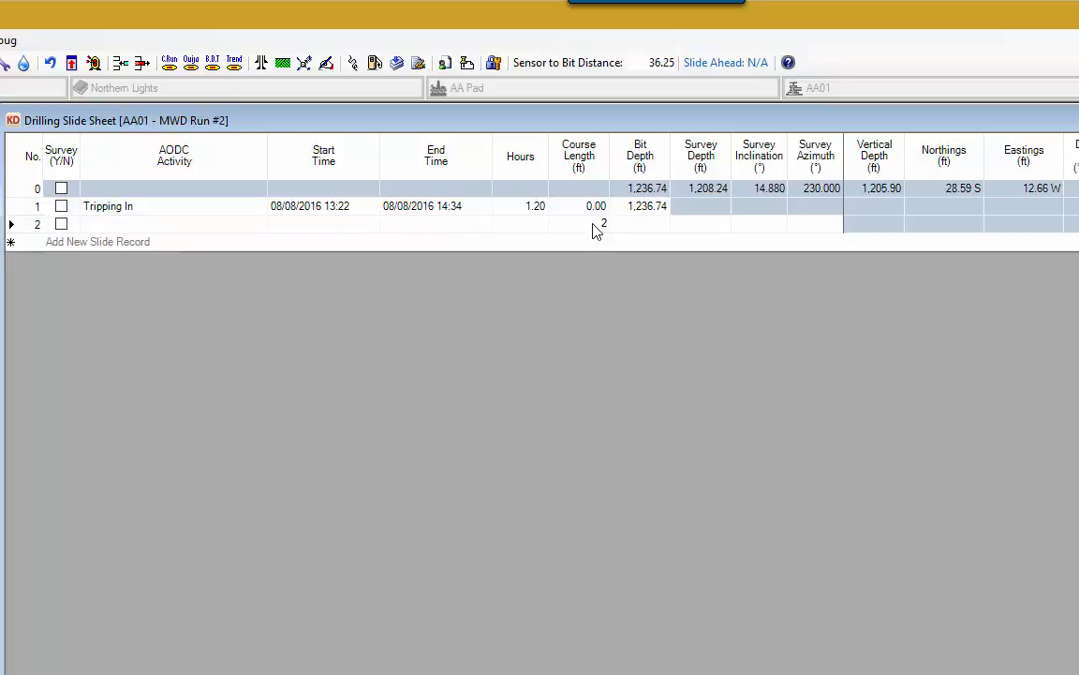
type("7.05")
key("Tab")
Enter a survey inclination of 17.1° and a survey azimuth of 225.5° for the second record.
type("17")
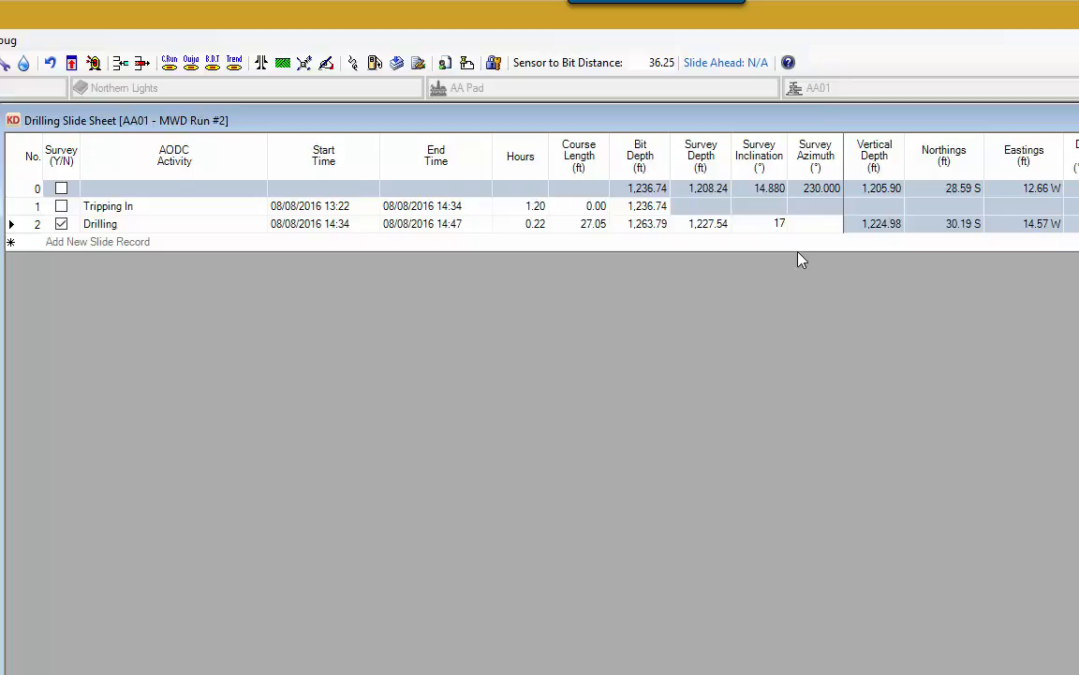
type(".1")
key("Tab")
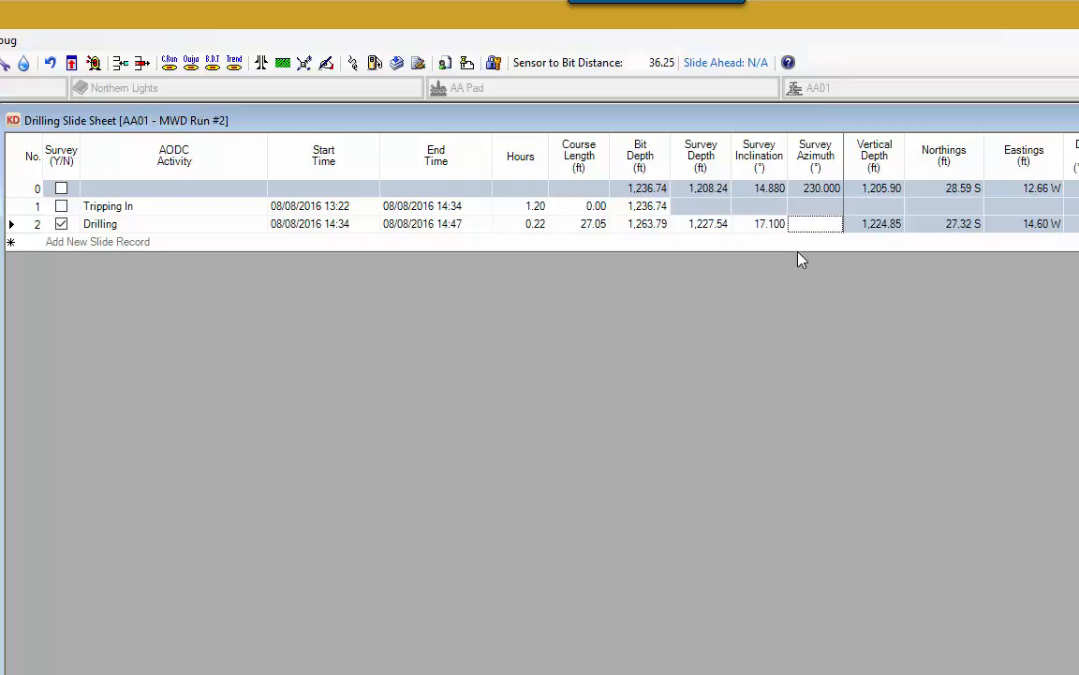
type("225.5")
key("Tab")
Compare the bit depth and survey depth of the second record.
left_click(708, 230)
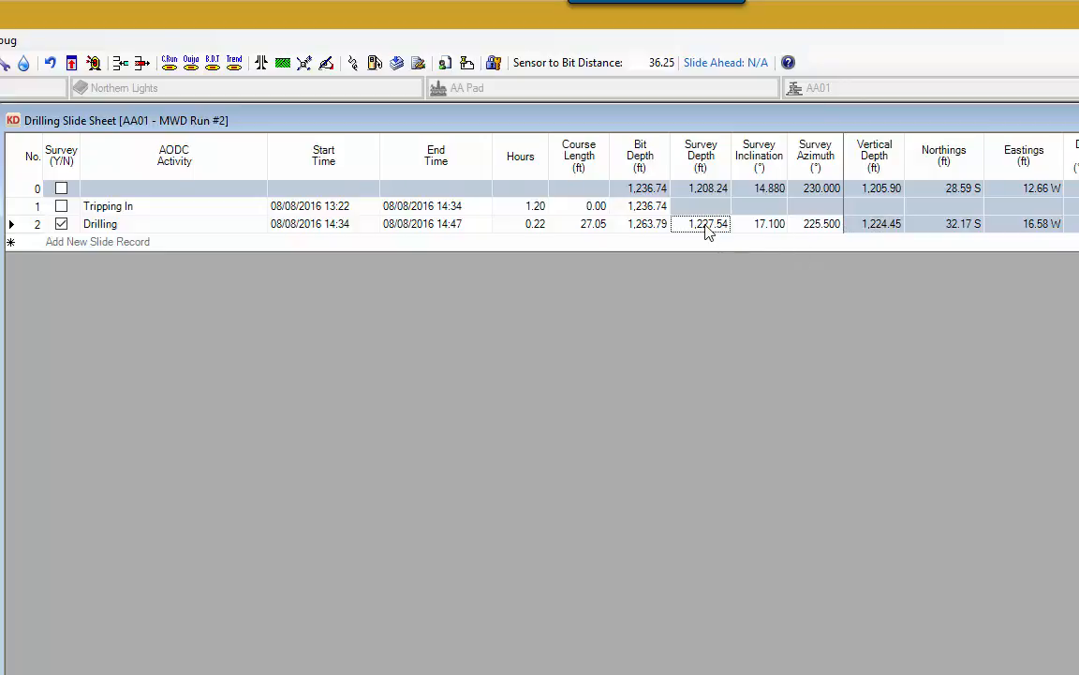
left_click(653, 231)
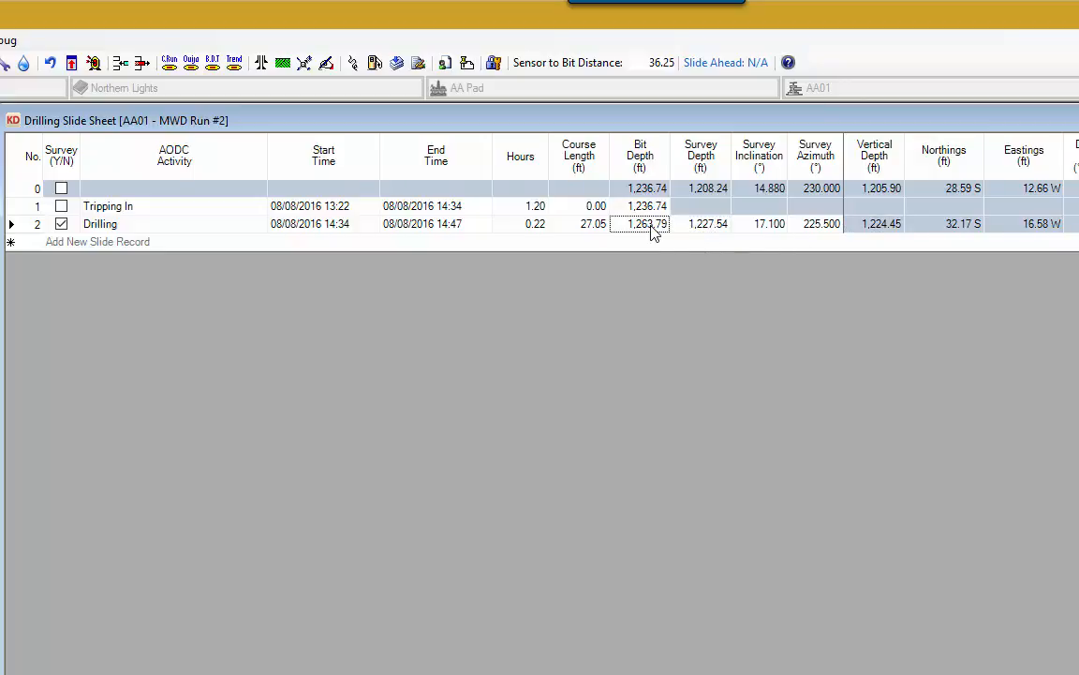
left_click(708, 232)
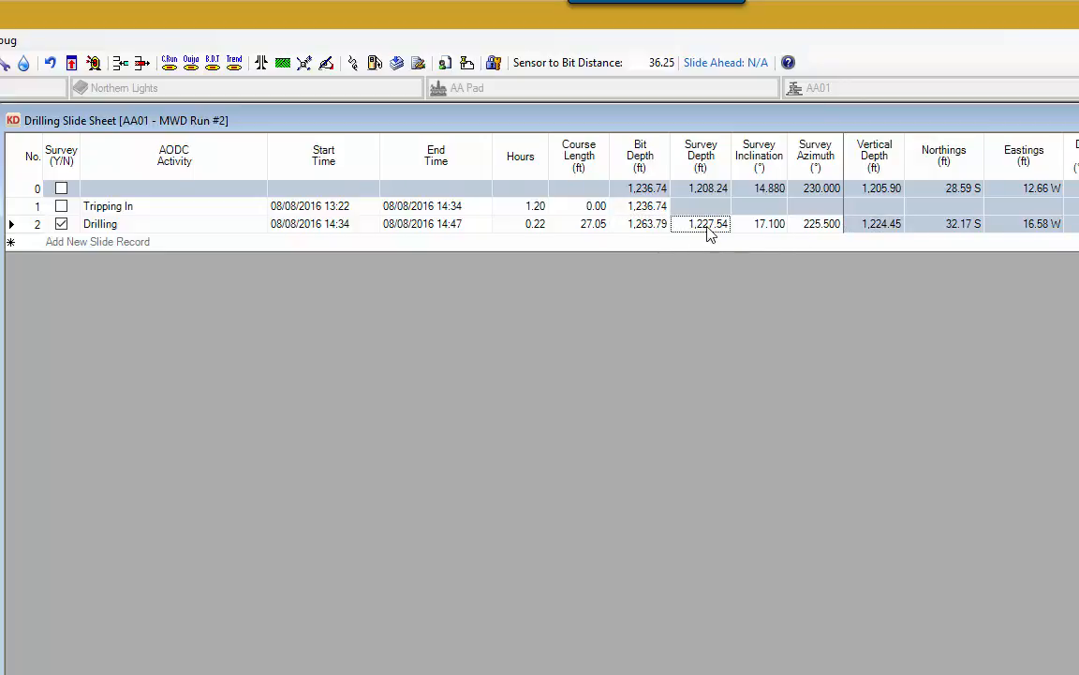
left_click(664, 231)
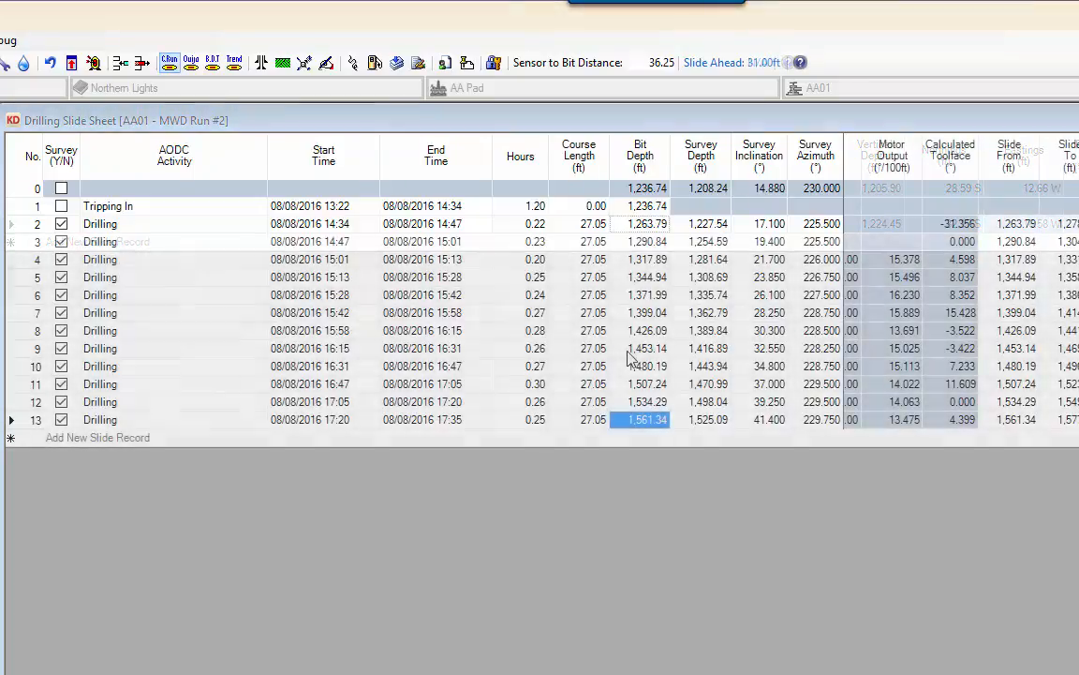
Examine the survey inclinations of the last two drilling records and the motor output of the final one.
left_click(781, 423)
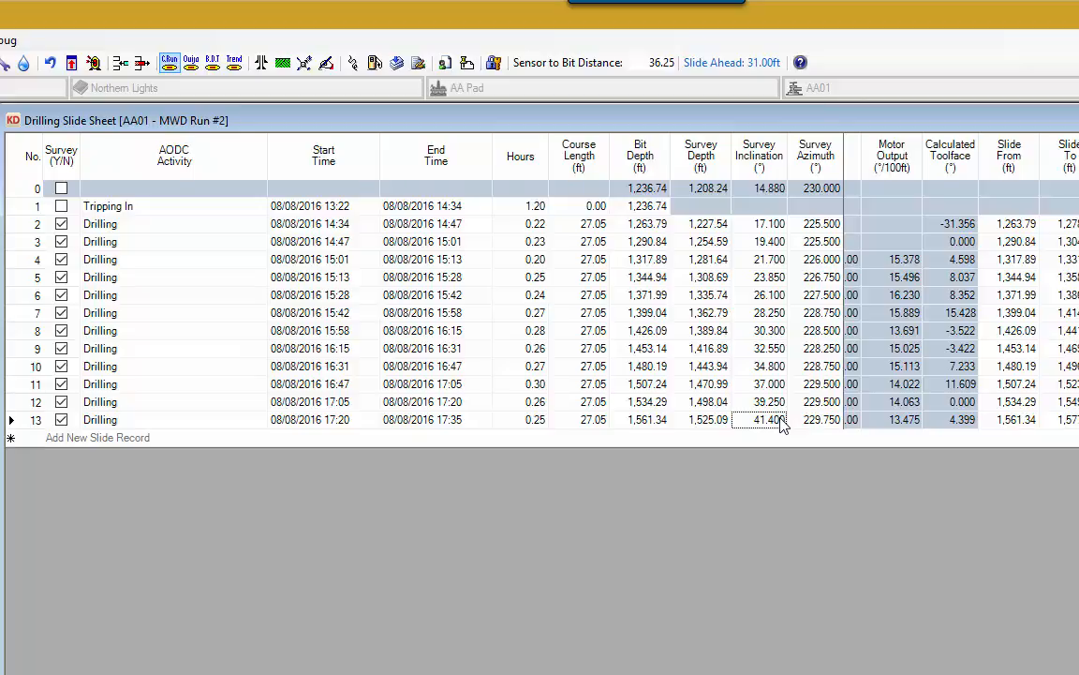
left_click(771, 401)
left_click(890, 419)
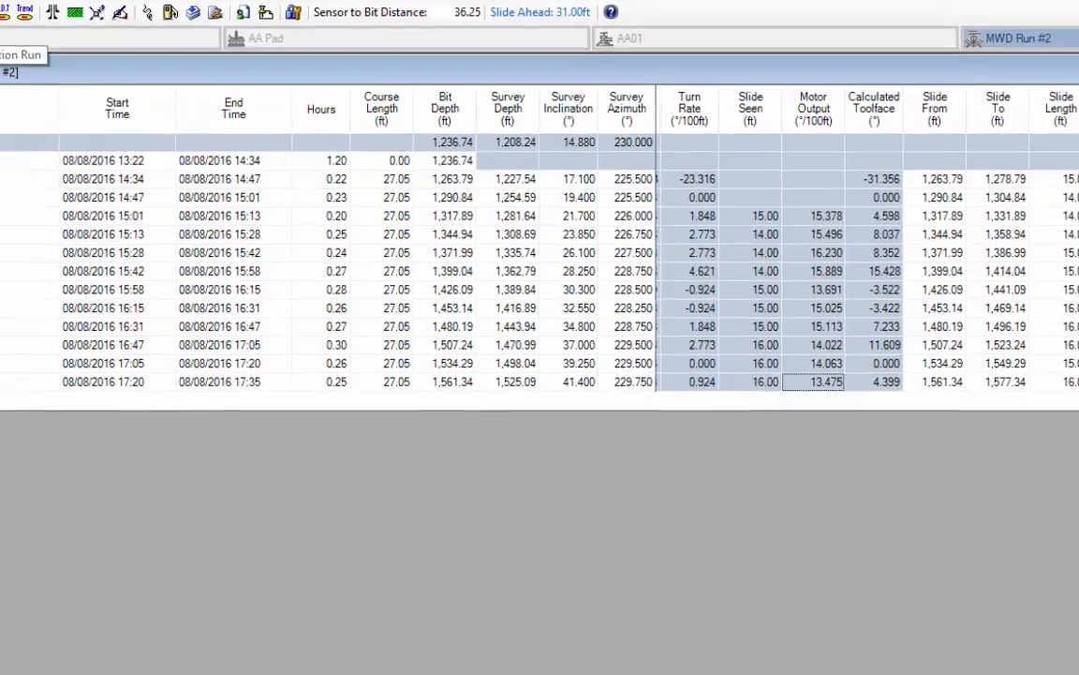
Open the Correction Run tool for MWD Run #2 and examine the bit projection's first course length.
left_click(37, 64)
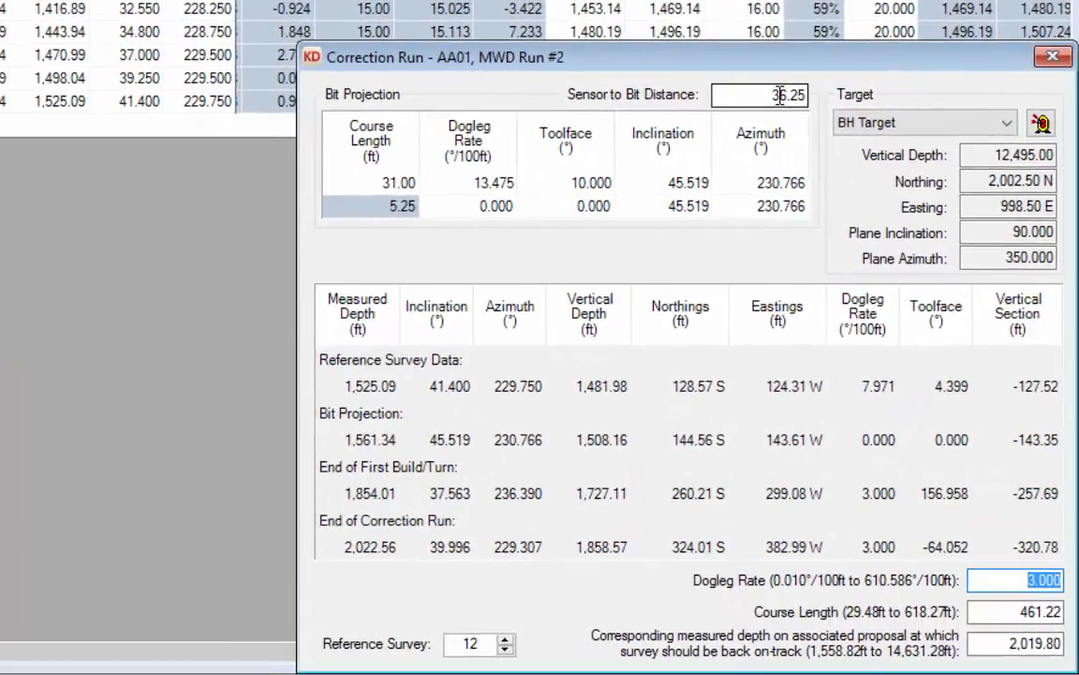
left_click(379, 187)
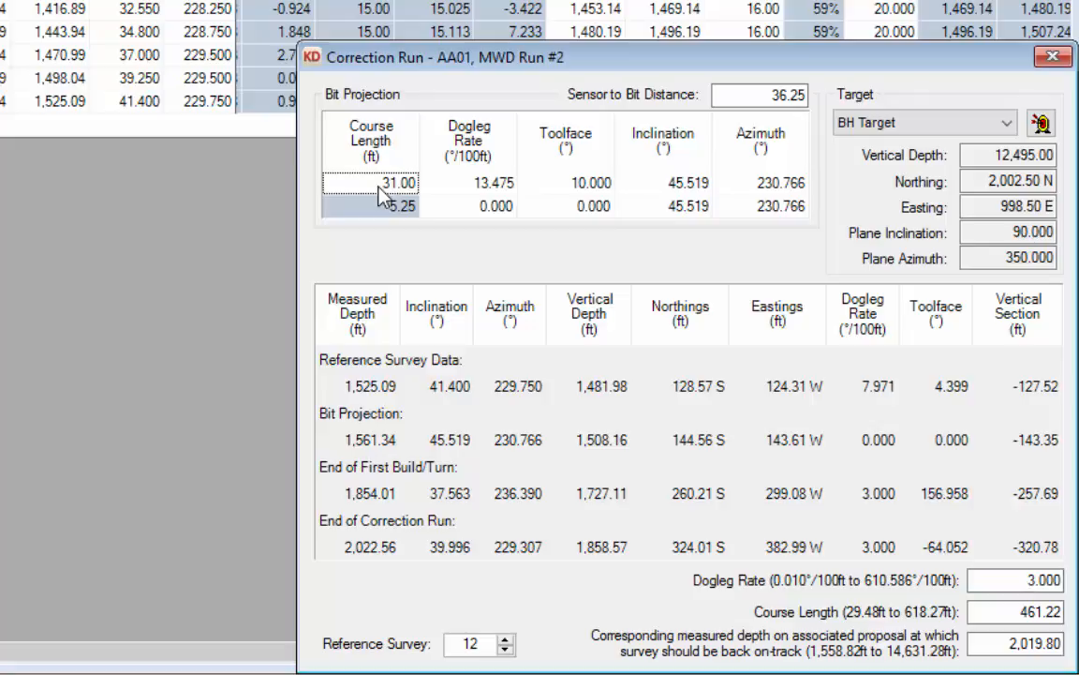